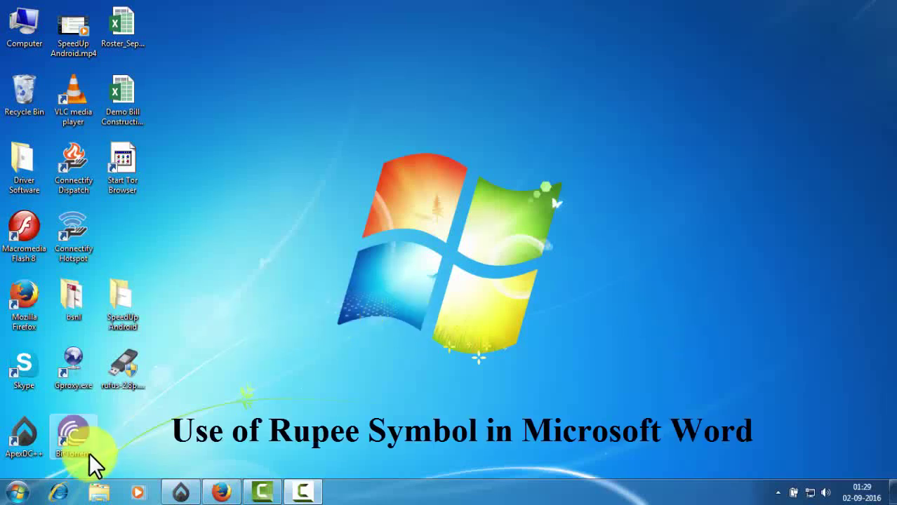
Step: Launch Word 2013 from the Windows Start menu
{"action": "left_click", "coordinate": [12, 491]}
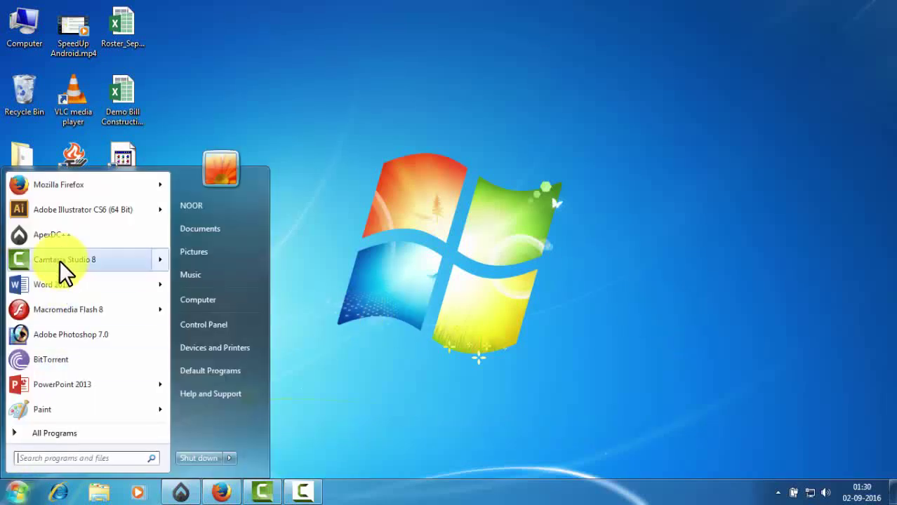
{"action": "left_click", "coordinate": [61, 283]}
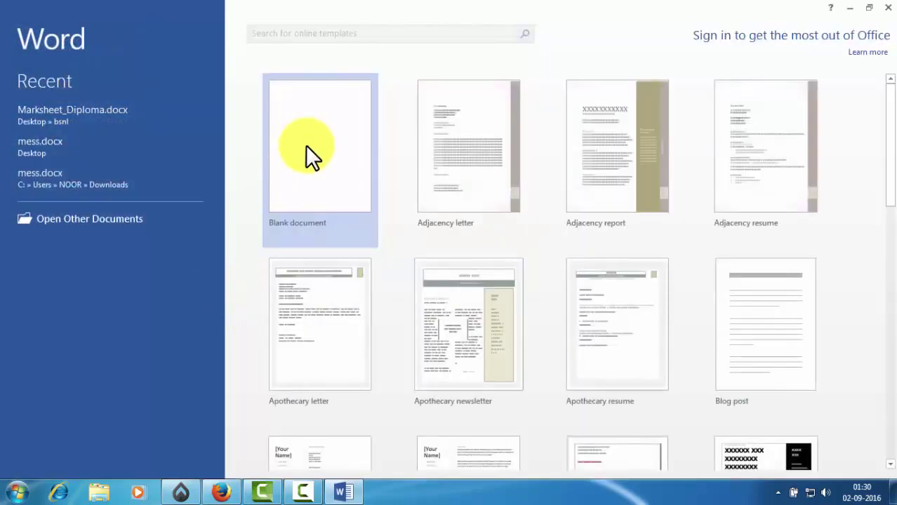
Step: Create a blank document titled 'Price List' in 26 pt, centred and underlined
{"action": "left_click", "coordinate": [305, 145]}
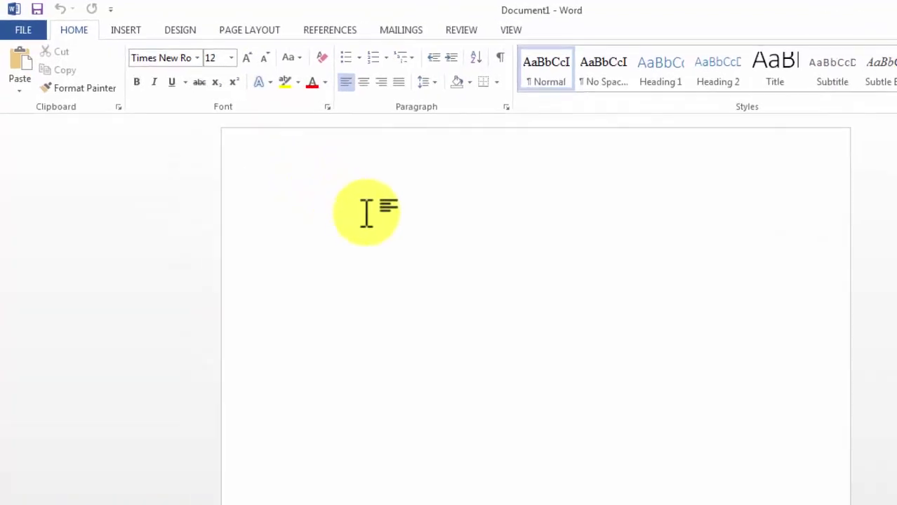
{"action": "type", "text": "Price List"}
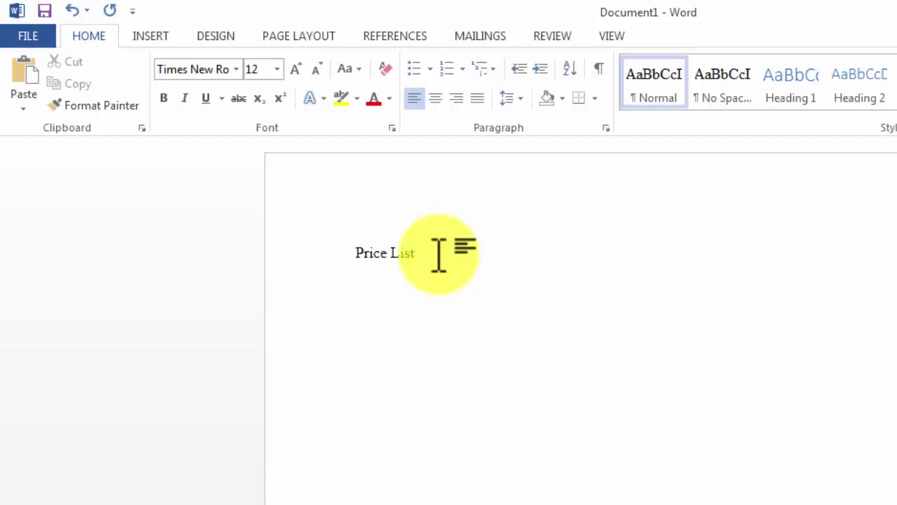
{"action": "left_click_drag", "start_coordinate": [352, 252], "coordinate": [441, 263]}
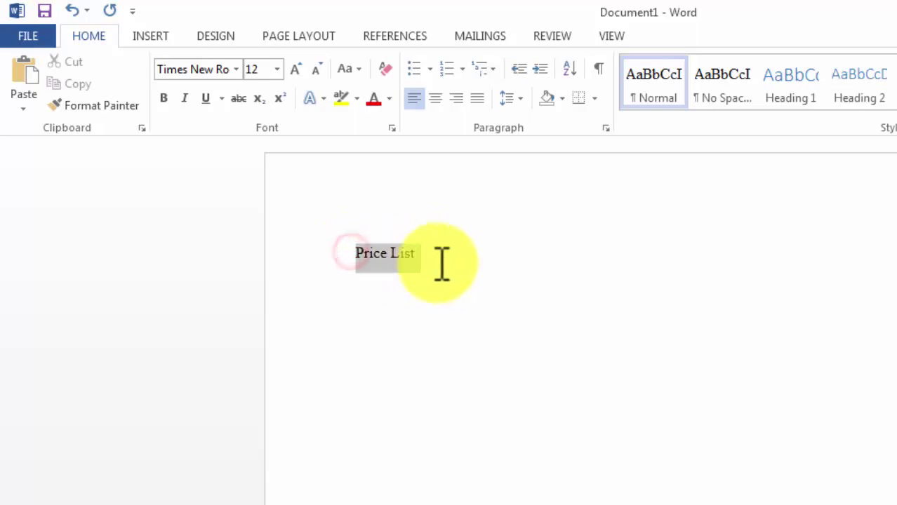
{"action": "left_click", "coordinate": [278, 68]}
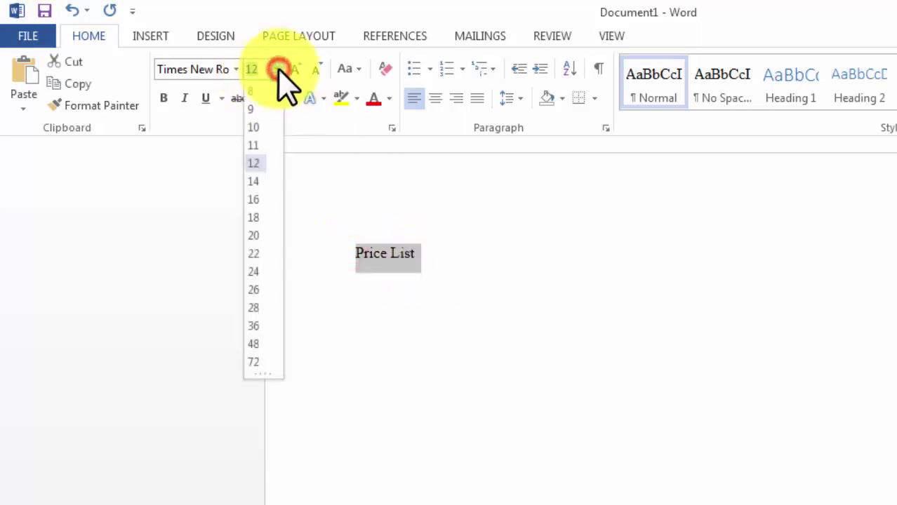
{"action": "left_click", "coordinate": [259, 290]}
{"action": "left_click", "coordinate": [436, 99]}
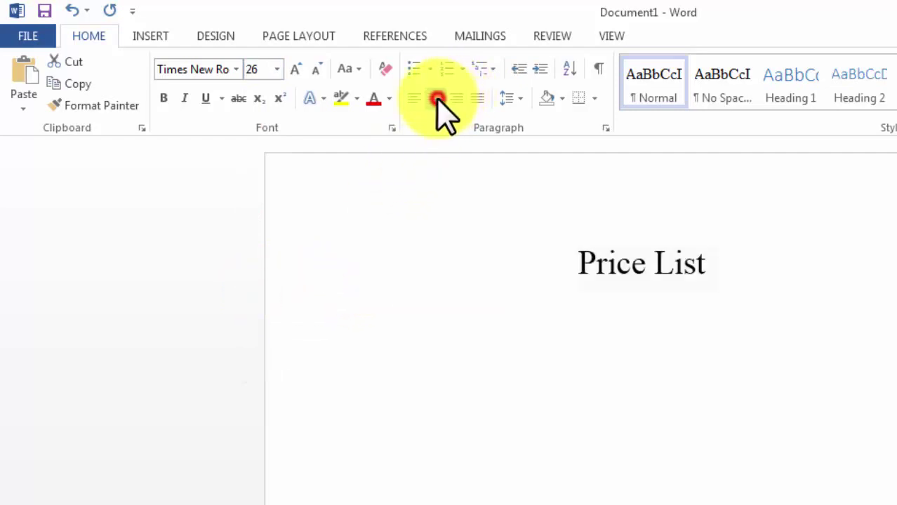
{"action": "left_click", "coordinate": [203, 98]}
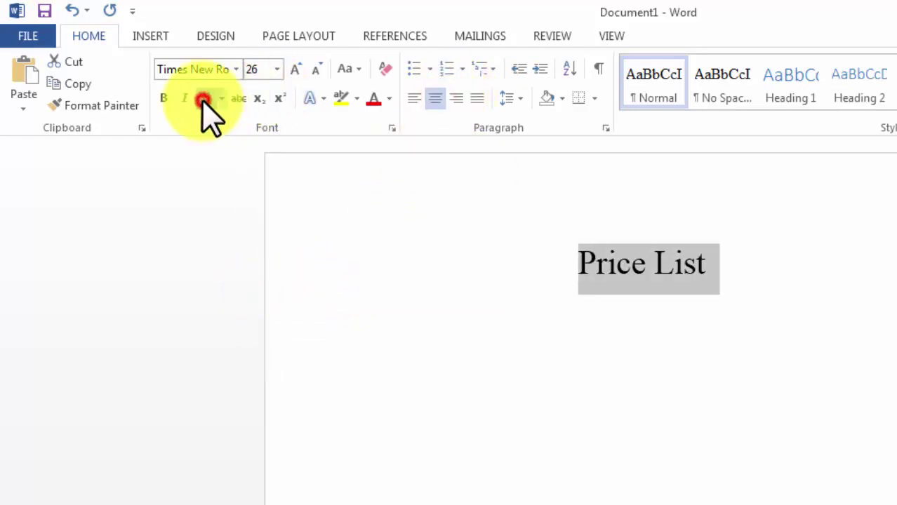
{"action": "left_click", "coordinate": [548, 304]}
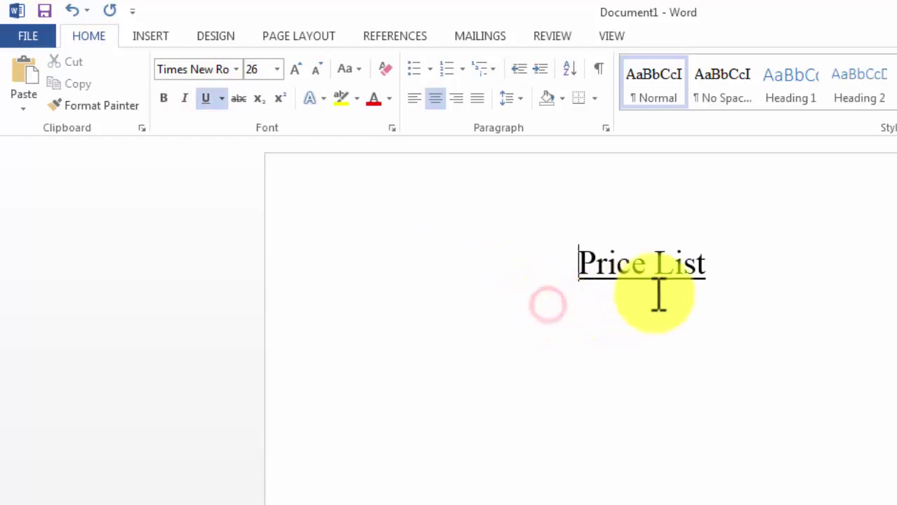
{"action": "double_click", "coordinate": [572, 319]}
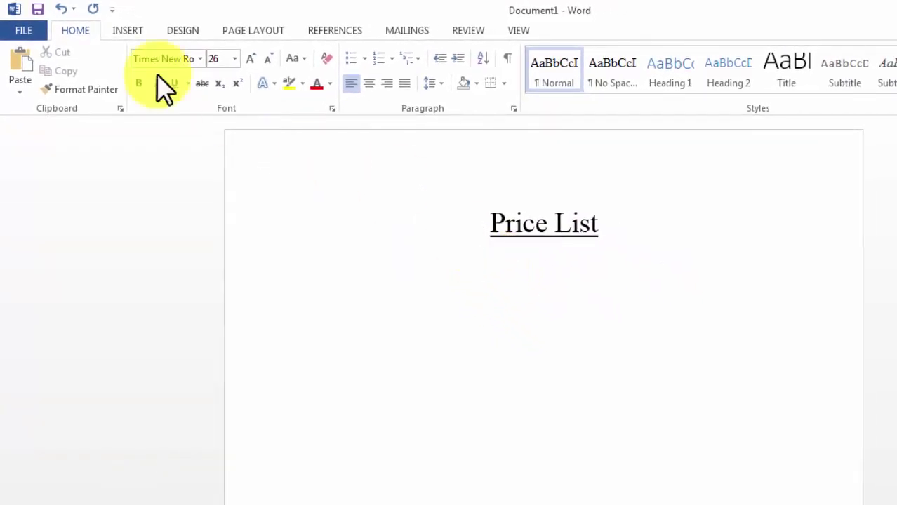
Step: Insert a 4-column by 2-row table below the title
{"action": "left_click", "coordinate": [129, 33]}
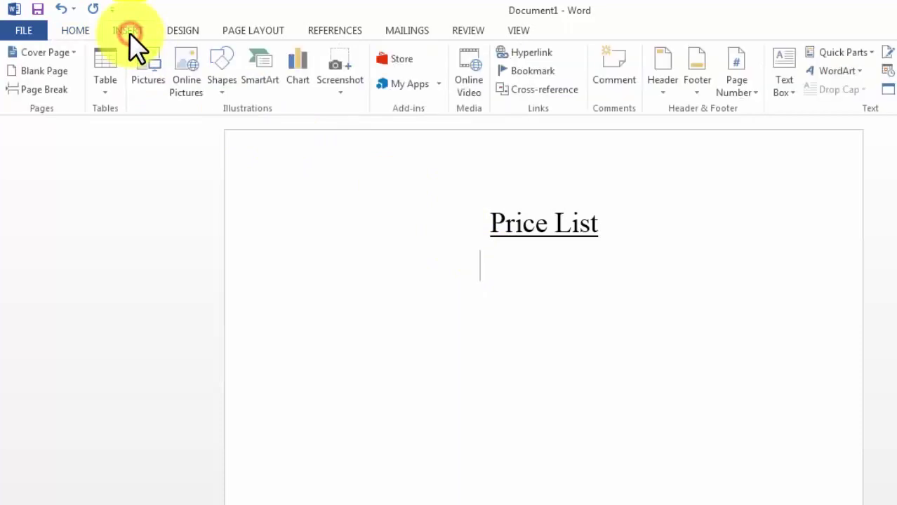
{"action": "left_click", "coordinate": [115, 90]}
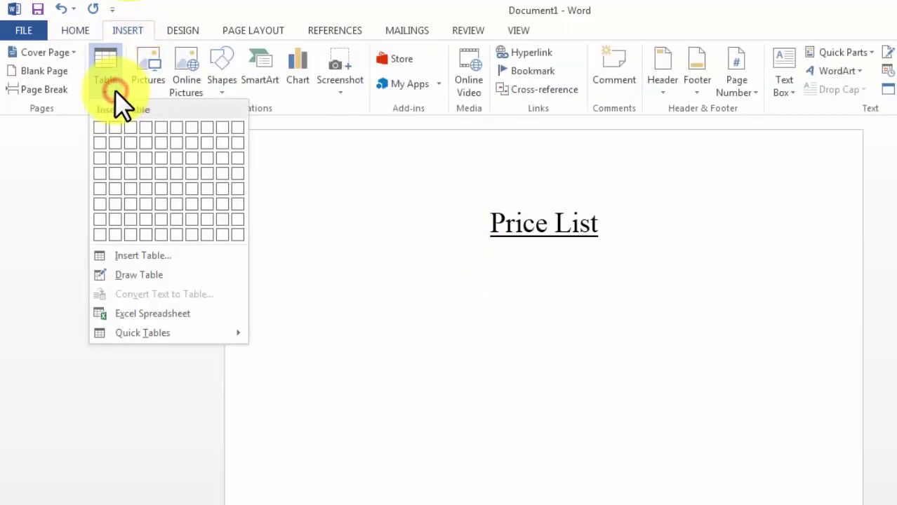
{"action": "left_click", "coordinate": [145, 144]}
Step: Set the table text to 24 pt and remove the empty line above the table
{"action": "left_click", "coordinate": [295, 287]}
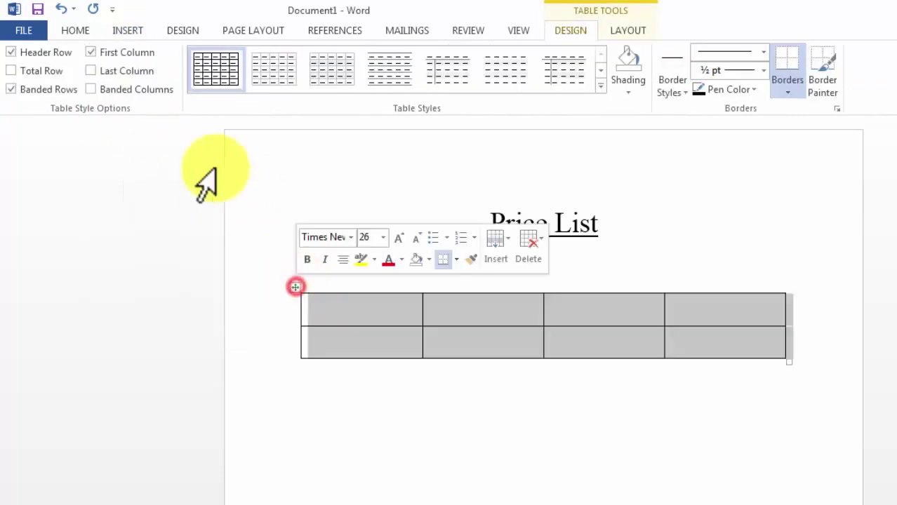
{"action": "left_click", "coordinate": [85, 29]}
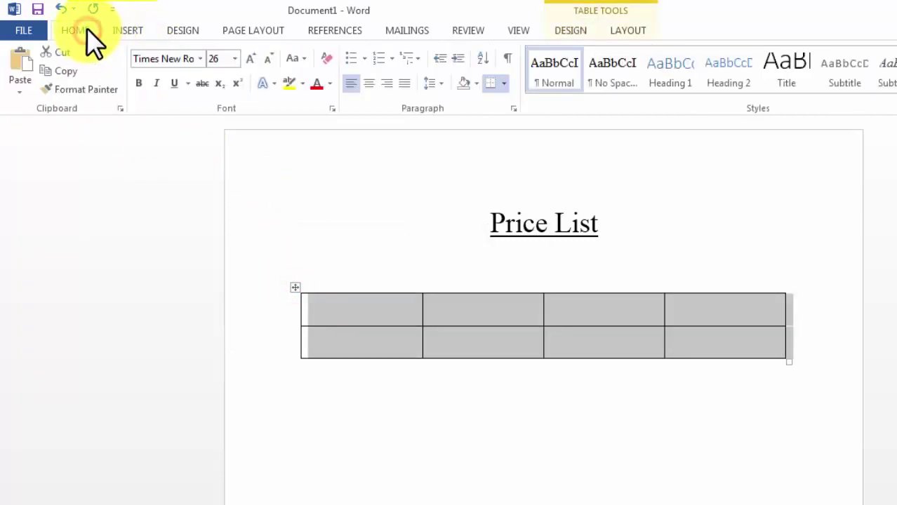
{"action": "left_click", "coordinate": [235, 58]}
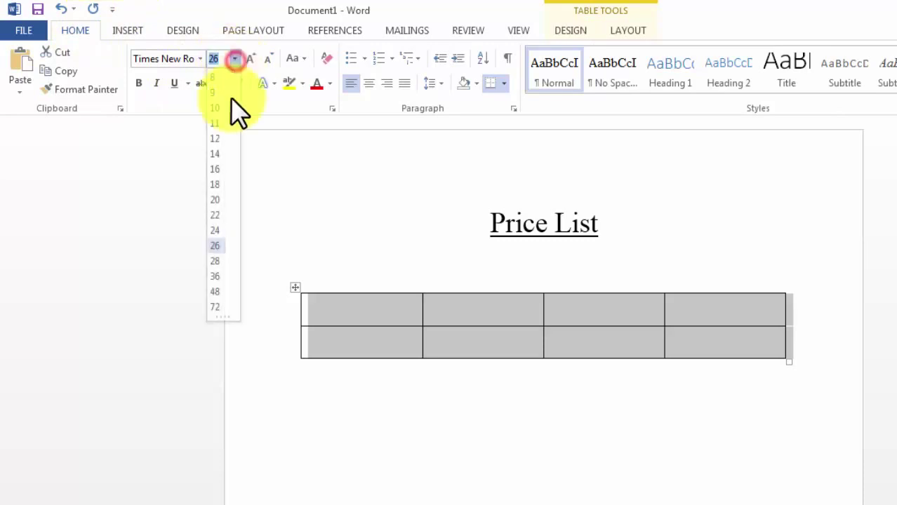
{"action": "left_click", "coordinate": [221, 230]}
{"action": "left_click", "coordinate": [349, 253]}
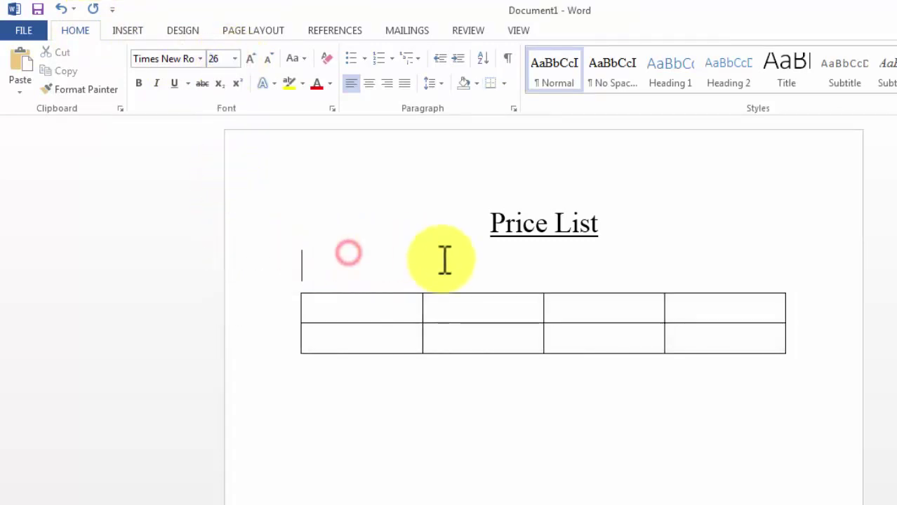
{"action": "key", "text": "BackSpace"}
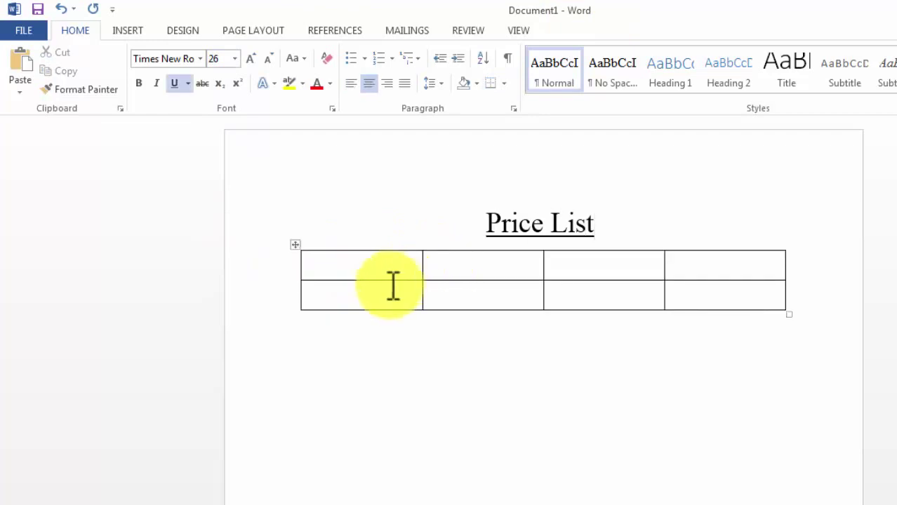
Step: Type the headings Items, Quantity, Price per Unit and Price across the first row
{"action": "left_click", "coordinate": [373, 267]}
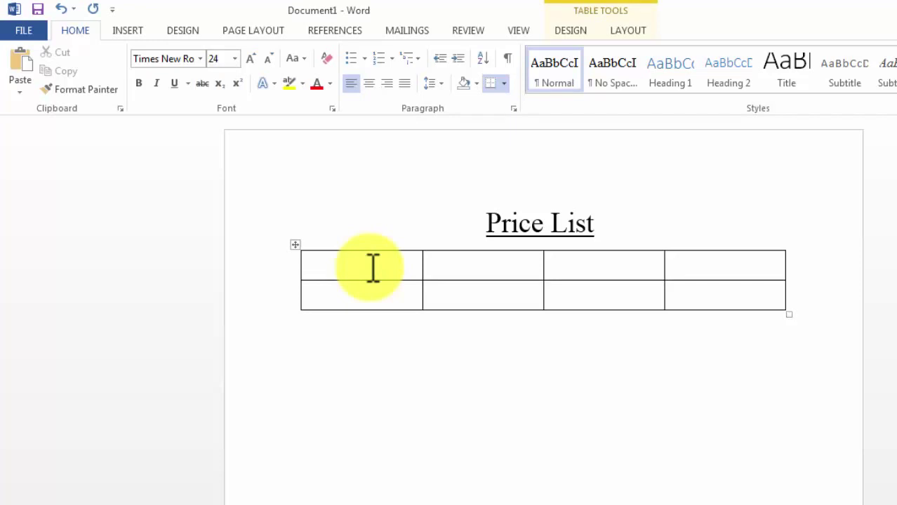
{"action": "type", "text": "It"}
{"action": "type", "text": "ems"}
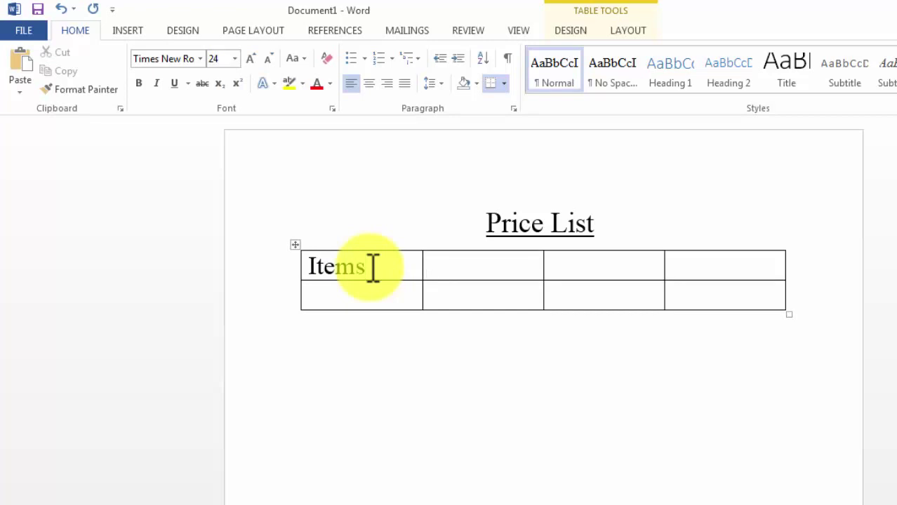
{"action": "type", "text": "Q"}
{"action": "type", "text": "uantit"}
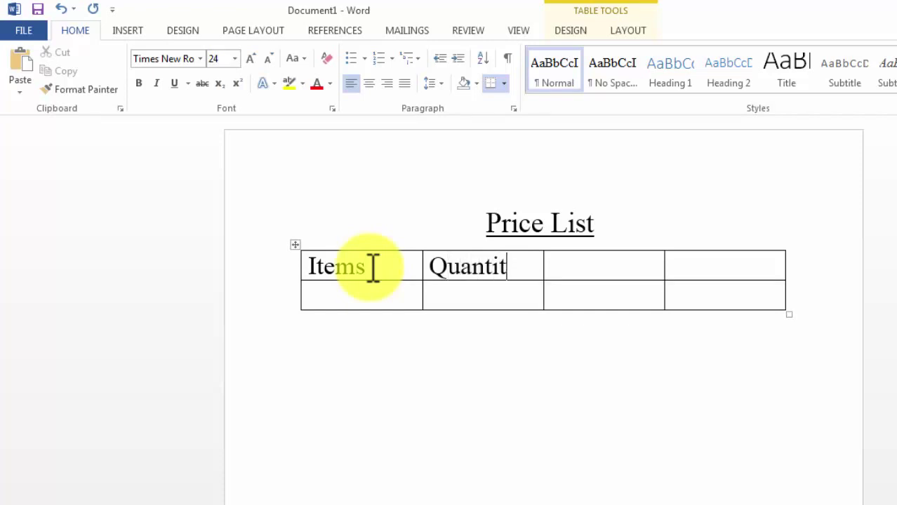
{"action": "type", "text": "y "}
{"action": "type", "text": "Pri"}
{"action": "type", "text": "ce "}
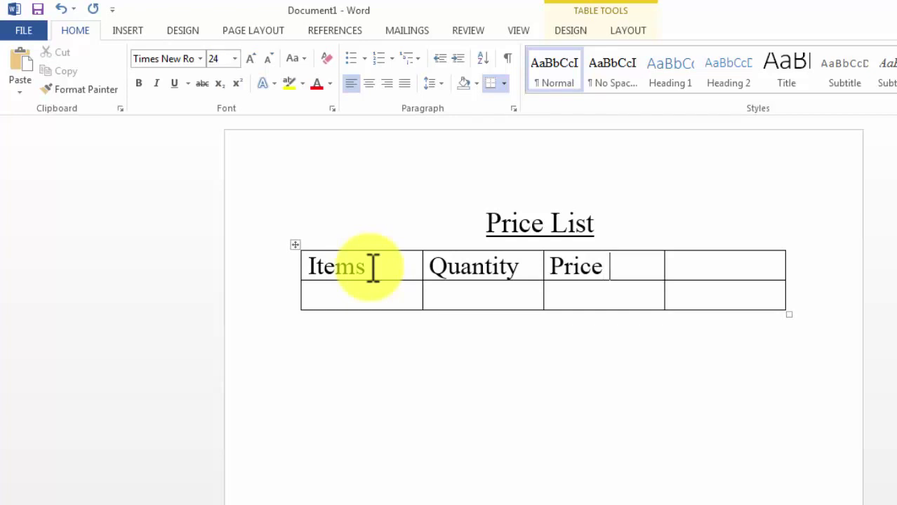
{"action": "type", "text": "per"}
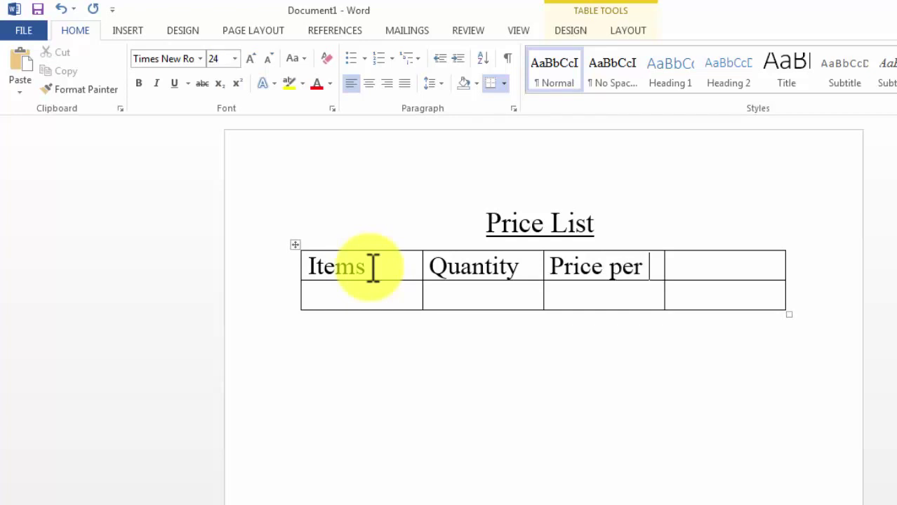
{"action": "type", "text": " Unit "}
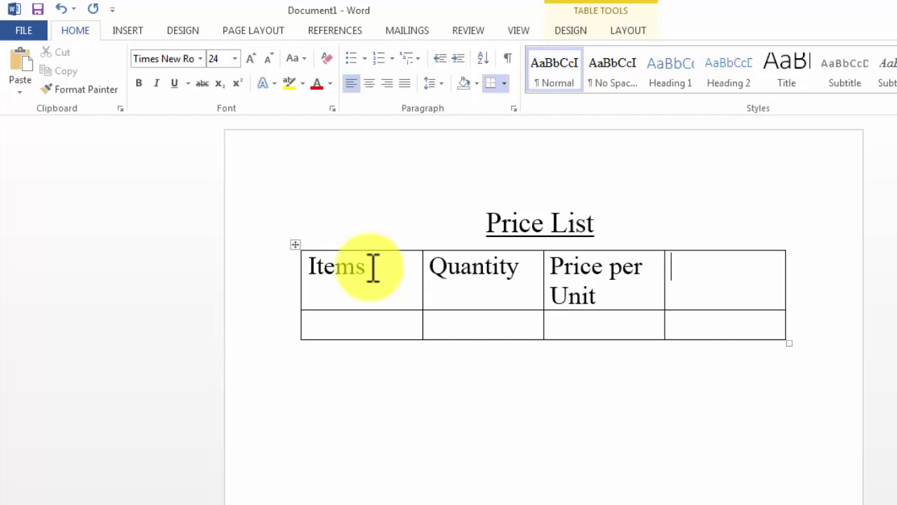
{"action": "type", "text": "Price"}
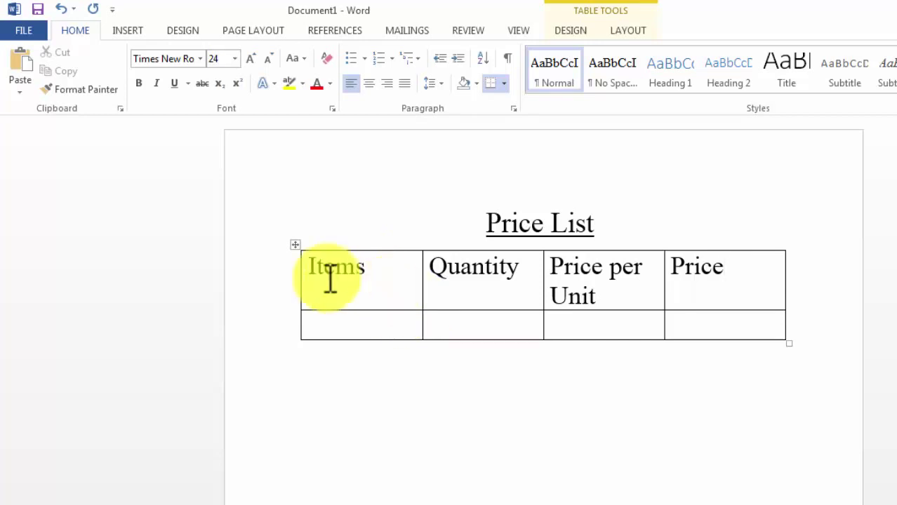
Step: Shrink the header row text to 20 pt
{"action": "mouse_move", "coordinate": [310, 261]}
{"action": "left_mouse_down"}
{"action": "mouse_move", "coordinate": [695, 298]}
{"action": "mouse_move", "coordinate": [719, 332]}
{"action": "left_mouse_up"}
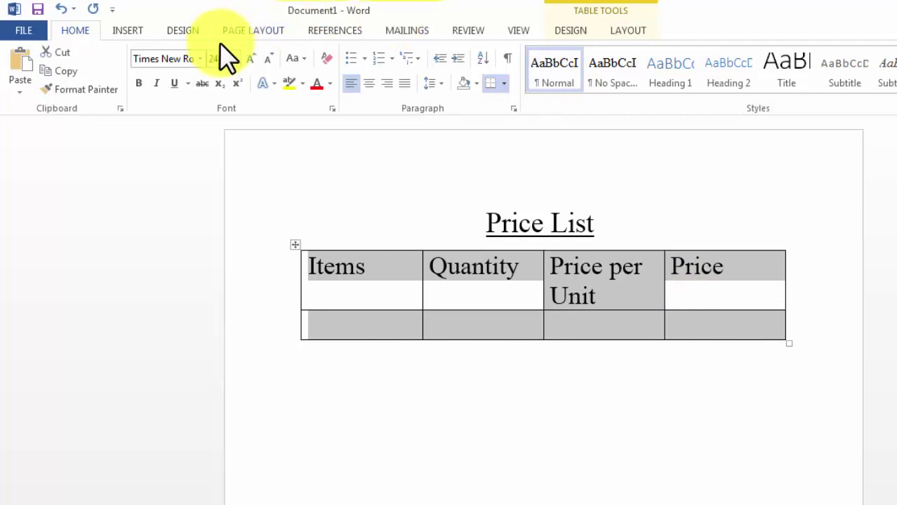
{"action": "left_click", "coordinate": [233, 59]}
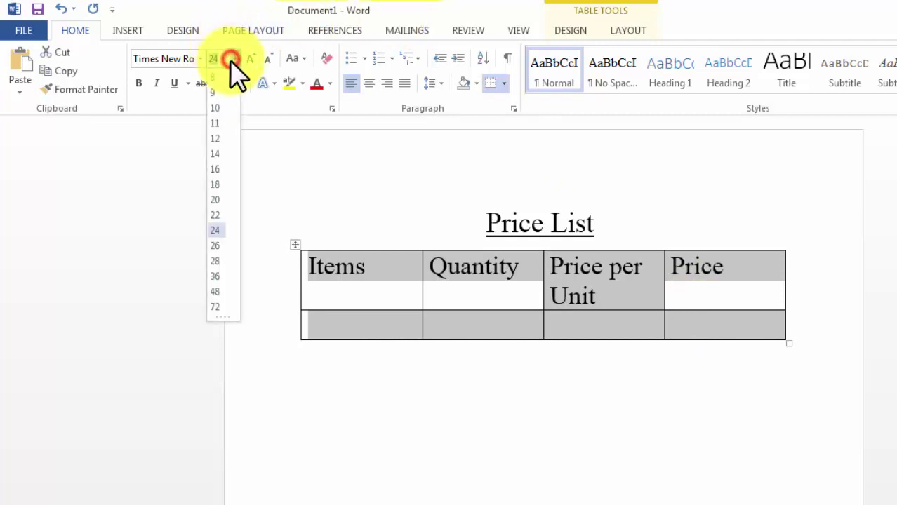
{"action": "left_click", "coordinate": [220, 202]}
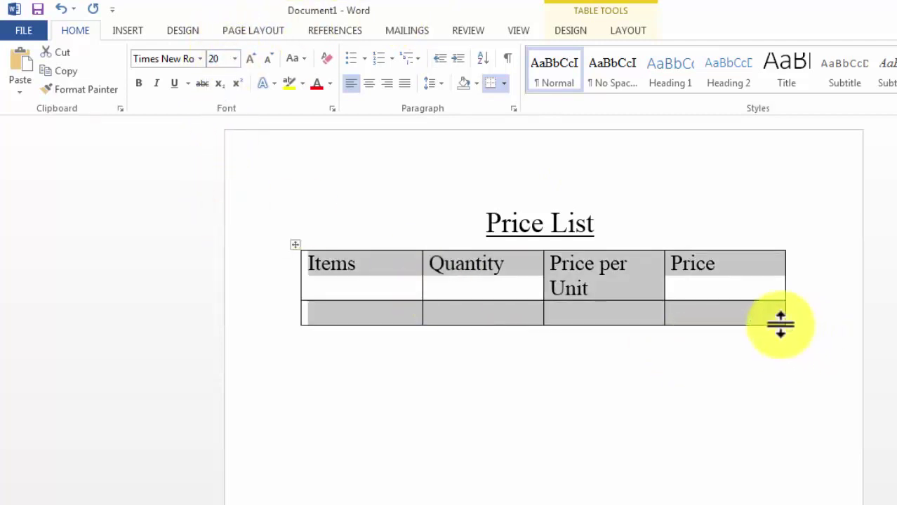
Step: Widen the table to the right and shift it slightly left on the page
{"action": "left_click_drag", "start_coordinate": [788, 322], "coordinate": [828, 324]}
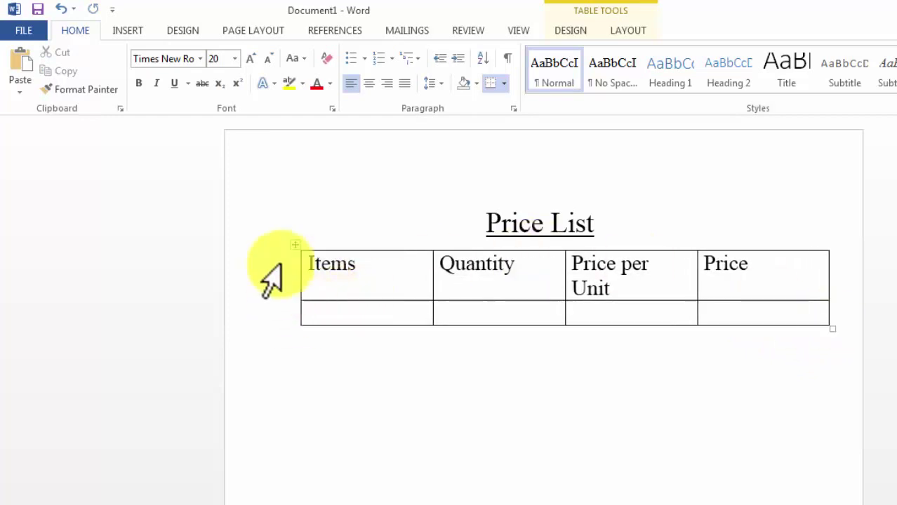
{"action": "left_click_drag", "start_coordinate": [295, 246], "coordinate": [289, 254]}
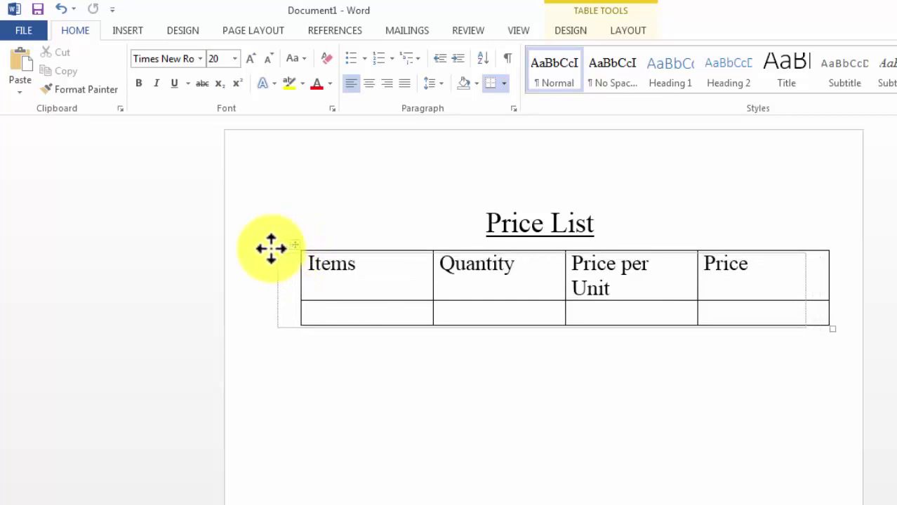
{"action": "left_click_drag", "start_coordinate": [288, 254], "coordinate": [271, 249]}
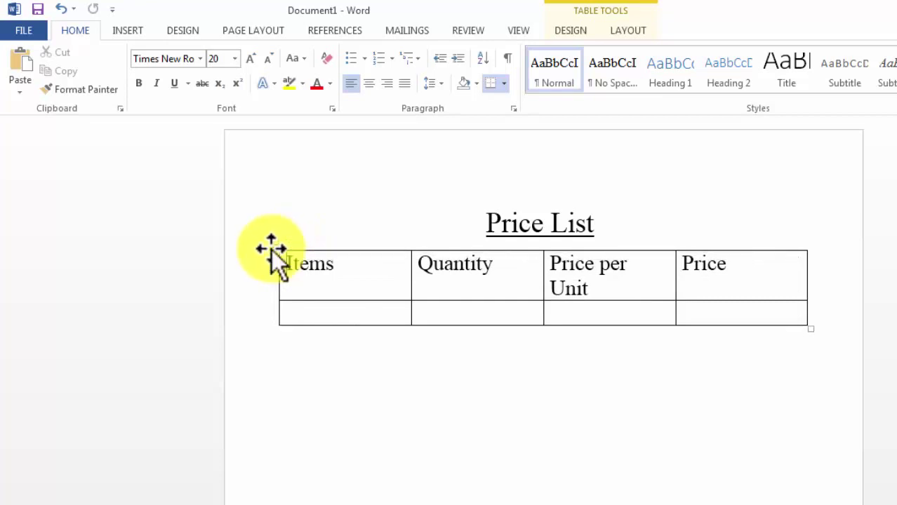
Step: Centre the Items, Quantity, Price per Unit and Price headings in their cells
{"action": "left_click", "coordinate": [621, 315]}
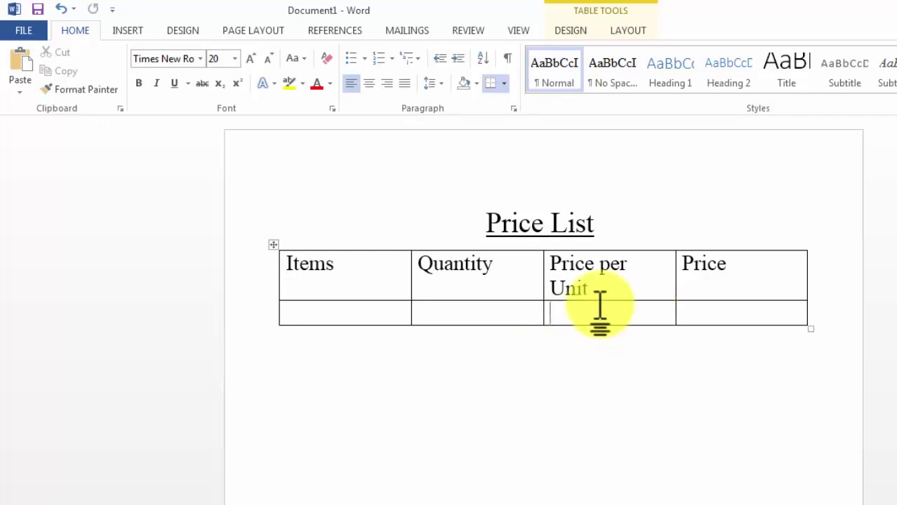
{"action": "left_click", "coordinate": [284, 281]}
{"action": "left_click_drag", "start_coordinate": [284, 281], "coordinate": [692, 281]}
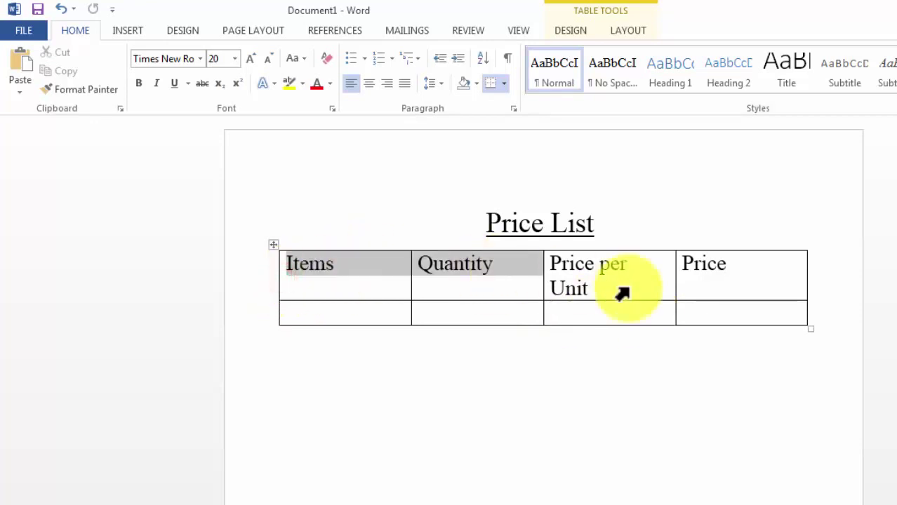
{"action": "left_click", "coordinate": [369, 83]}
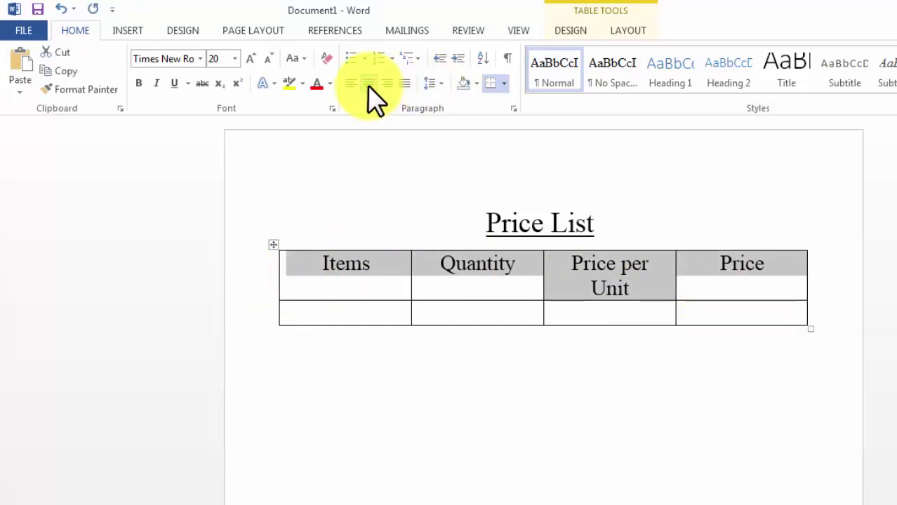
{"action": "left_click", "coordinate": [478, 317]}
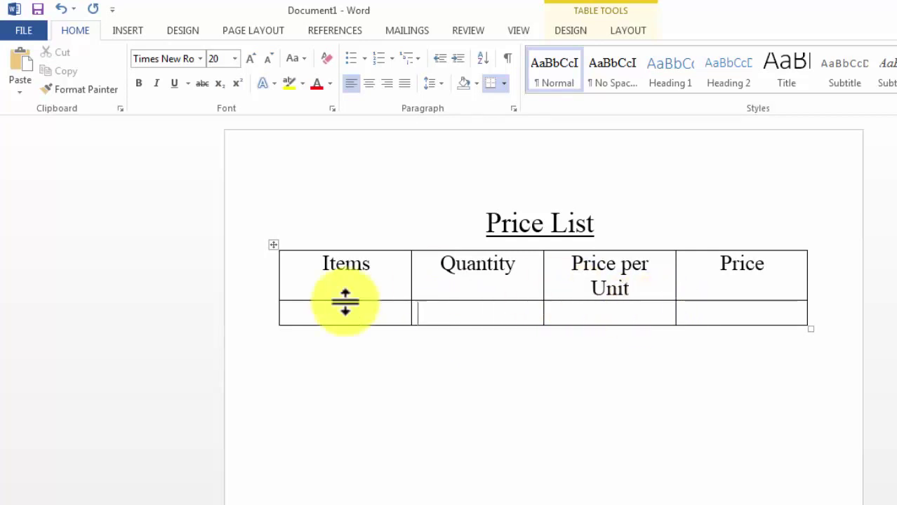
Step: Insert three rows below the second row, giving five table rows in total
{"action": "left_click", "coordinate": [274, 320]}
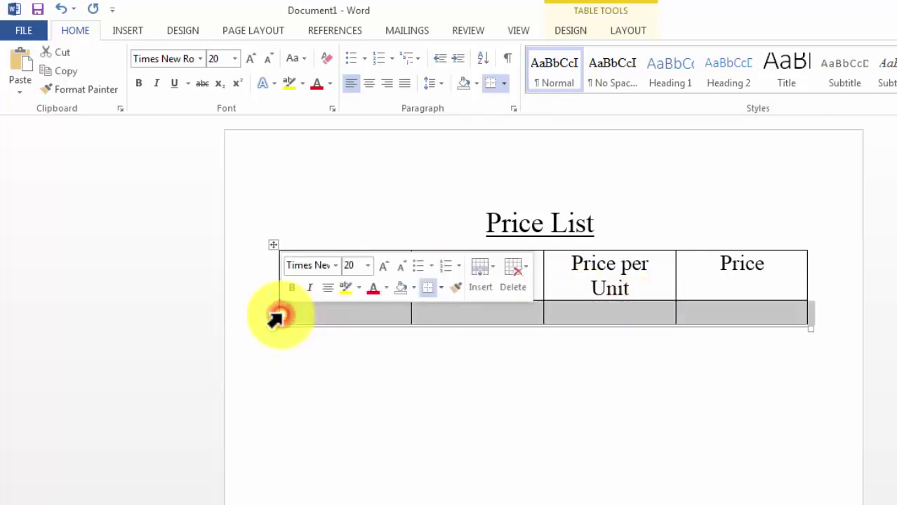
{"action": "right_click", "coordinate": [275, 320]}
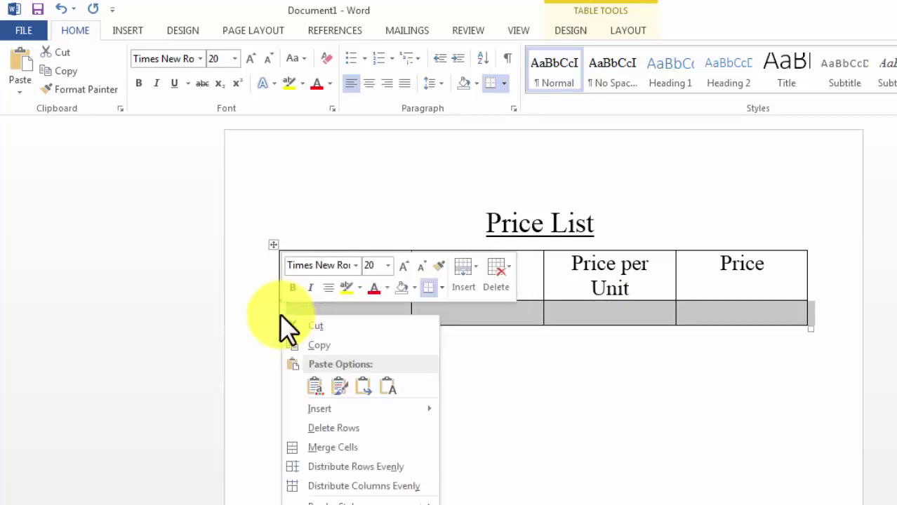
{"action": "left_click", "coordinate": [312, 410]}
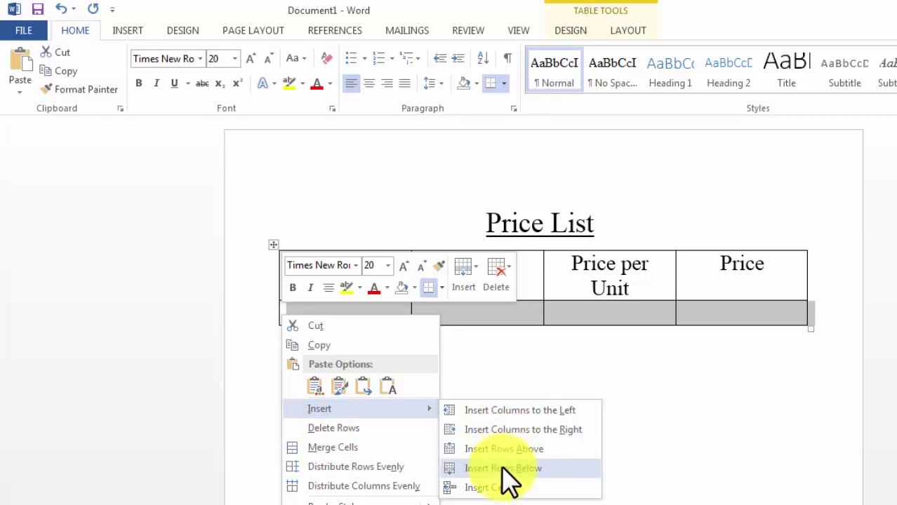
{"action": "left_click", "coordinate": [501, 466]}
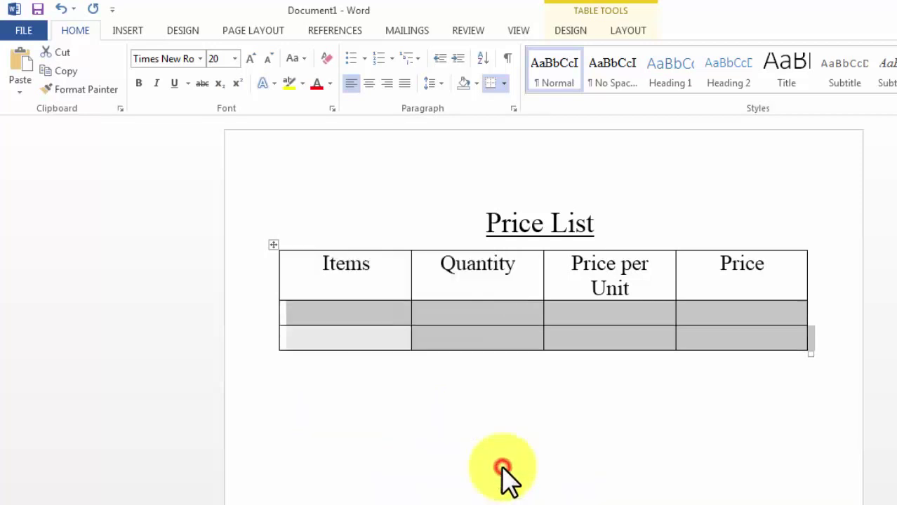
{"action": "right_click", "coordinate": [321, 342]}
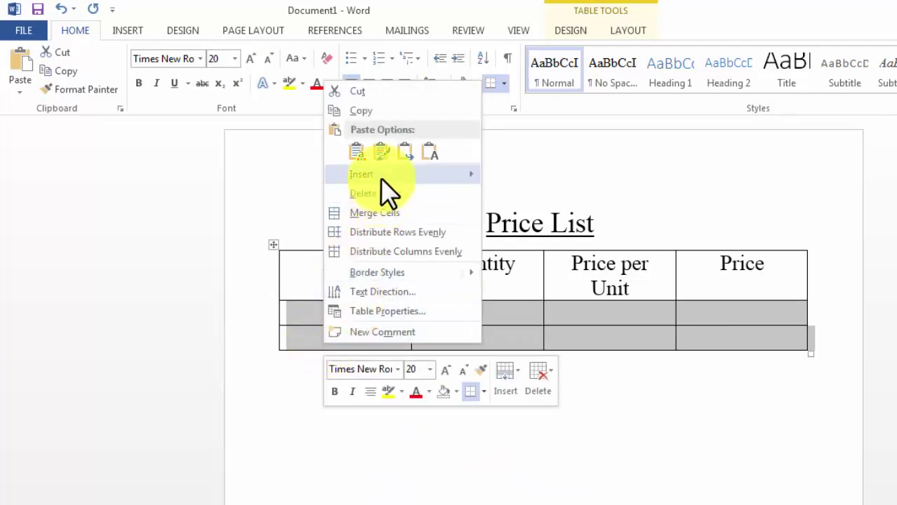
{"action": "mouse_move", "coordinate": [379, 174]}
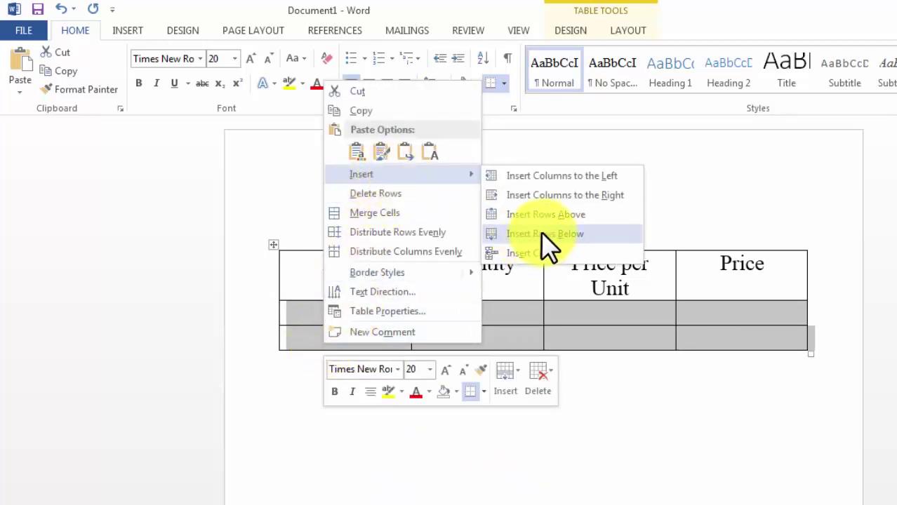
{"action": "left_click", "coordinate": [541, 234]}
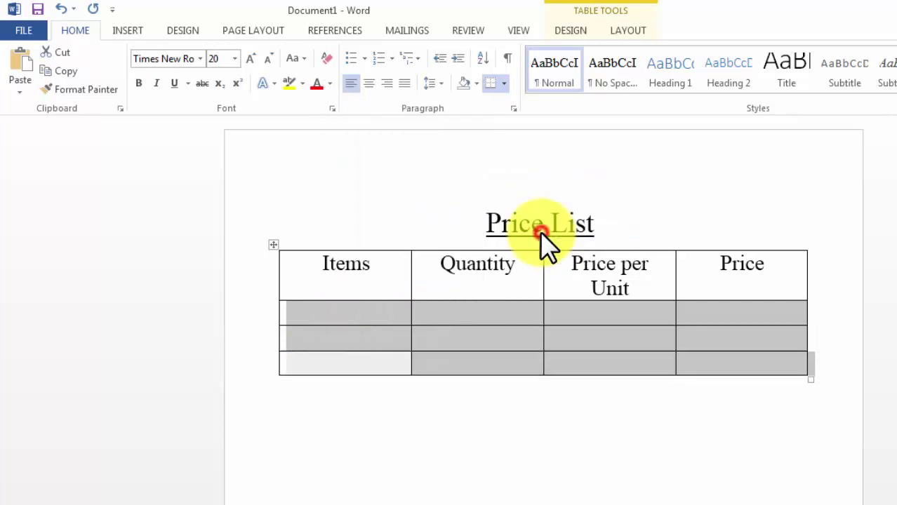
{"action": "right_click", "coordinate": [297, 364]}
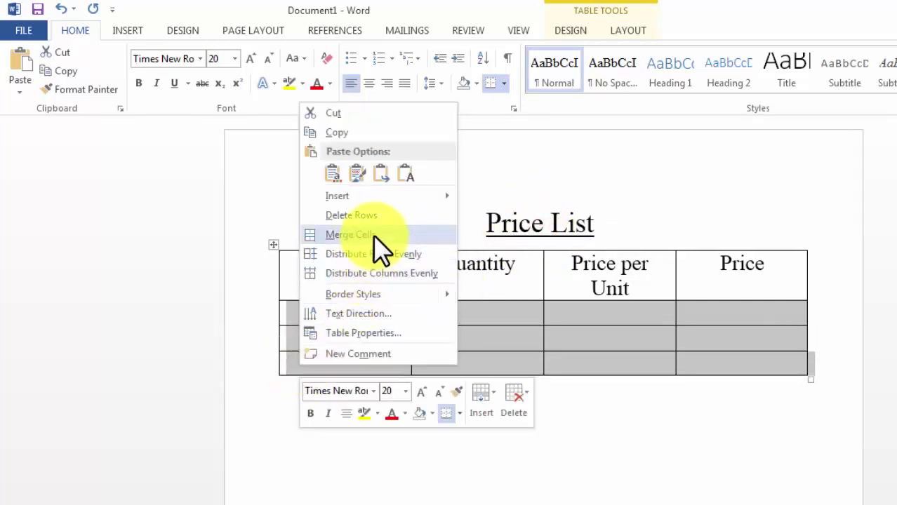
{"action": "mouse_move", "coordinate": [372, 195]}
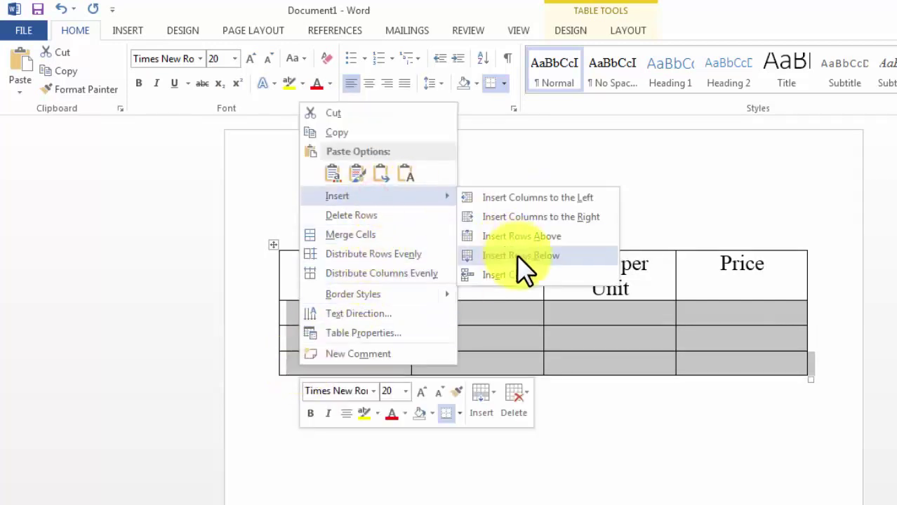
{"action": "left_click", "coordinate": [516, 256]}
{"action": "left_click", "coordinate": [389, 384]}
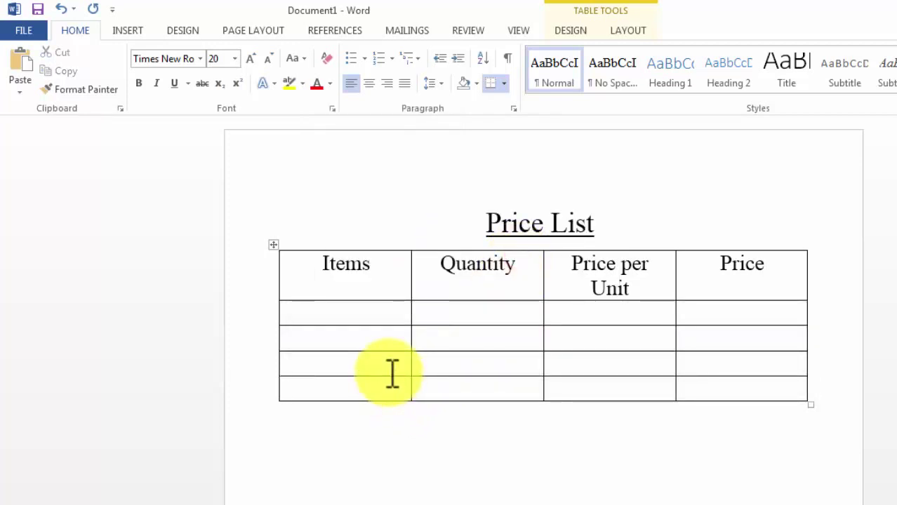
Step: Merge the first three cells of the bottom row into one cell
{"action": "left_click", "coordinate": [370, 389]}
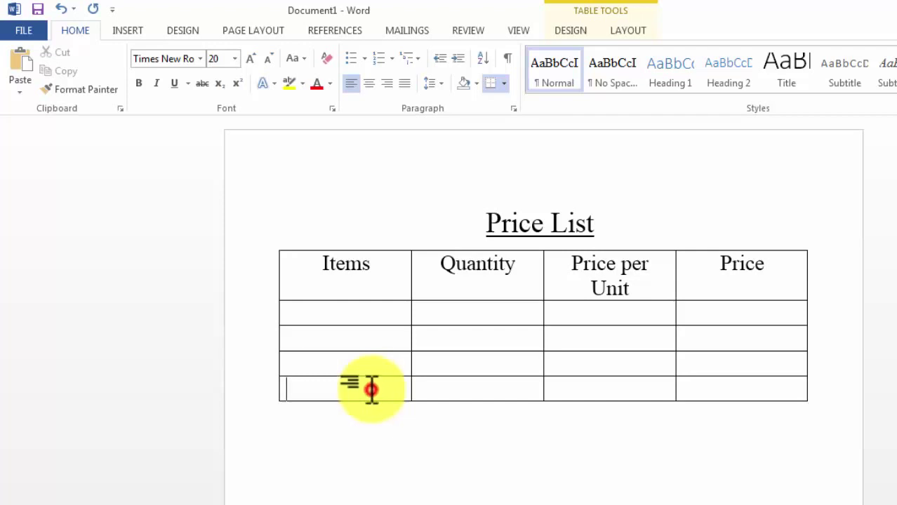
{"action": "left_click_drag", "start_coordinate": [370, 389], "coordinate": [620, 384]}
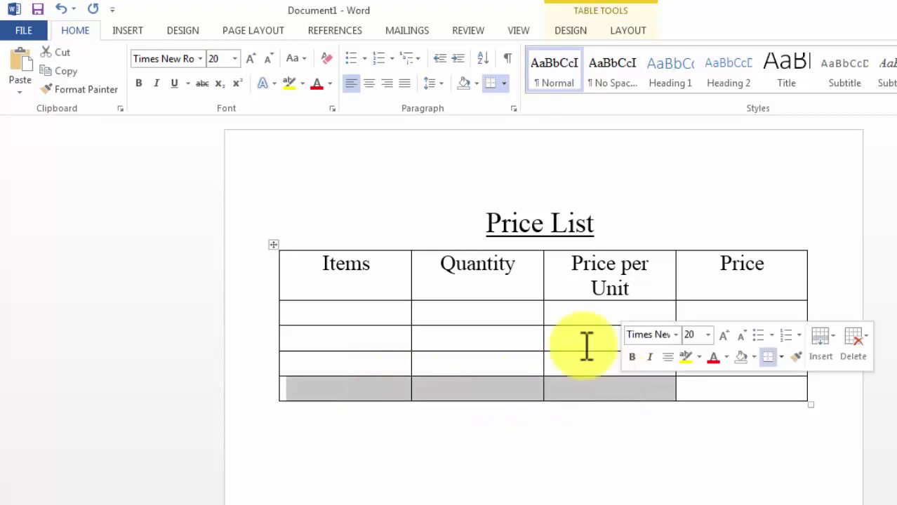
{"action": "right_click", "coordinate": [468, 395]}
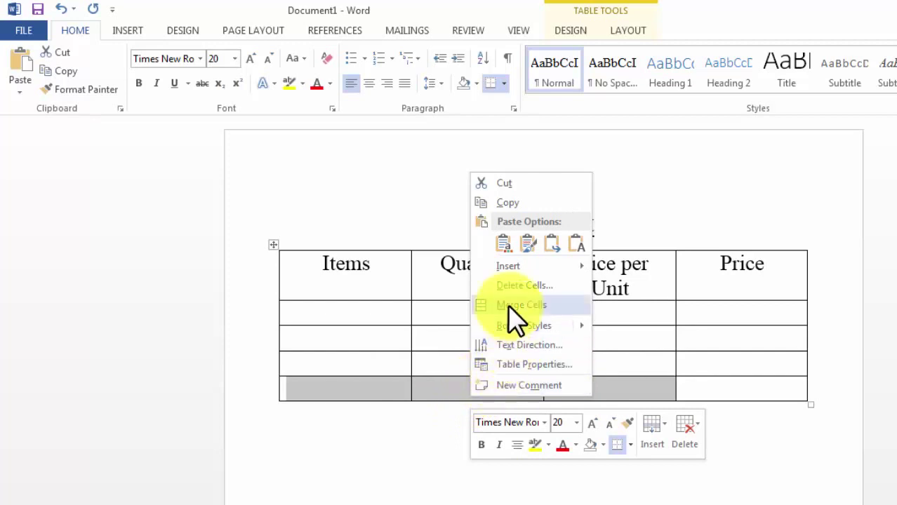
{"action": "left_click", "coordinate": [507, 304]}
{"action": "left_click", "coordinate": [471, 386]}
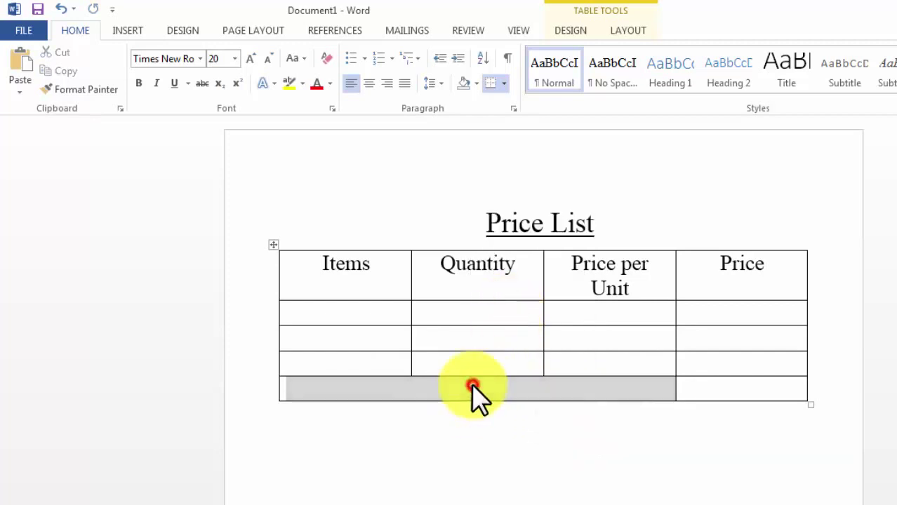
Step: Enter Banana, Mango and Apple in the Items column and Total Price in the merged cell
{"action": "left_click", "coordinate": [365, 308]}
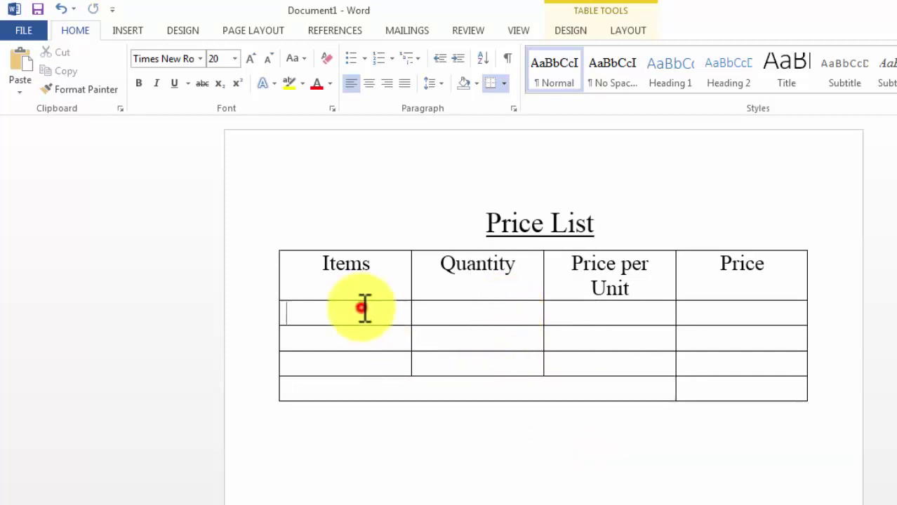
{"action": "type", "text": "Banana"}
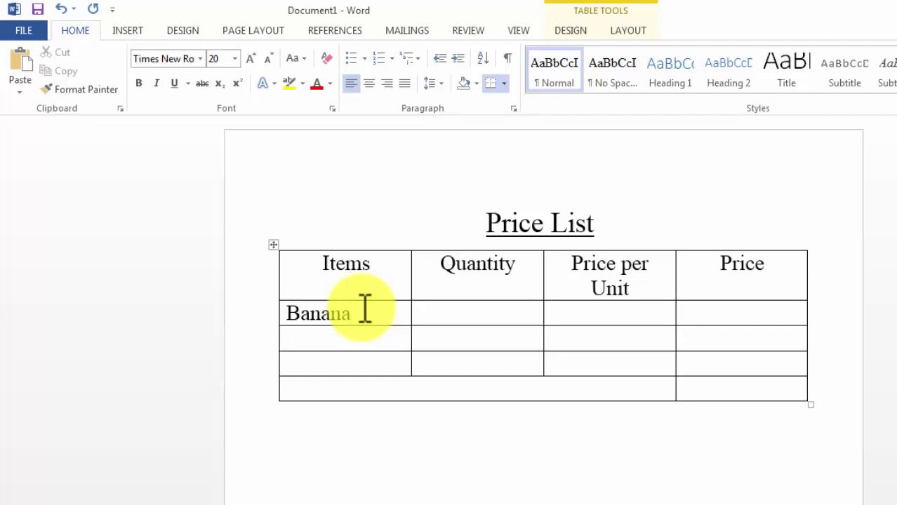
{"action": "type", "text": "go"}
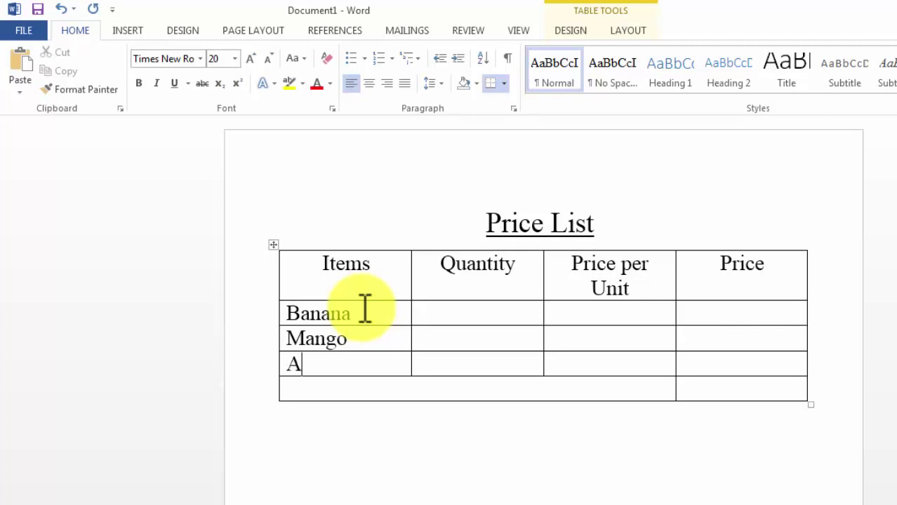
{"action": "type", "text": "pple"}
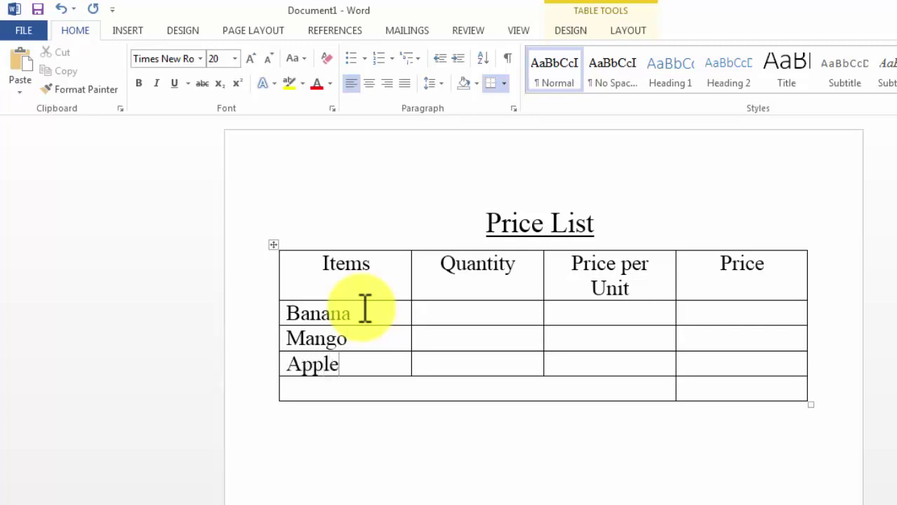
{"action": "key", "text": "Down"}
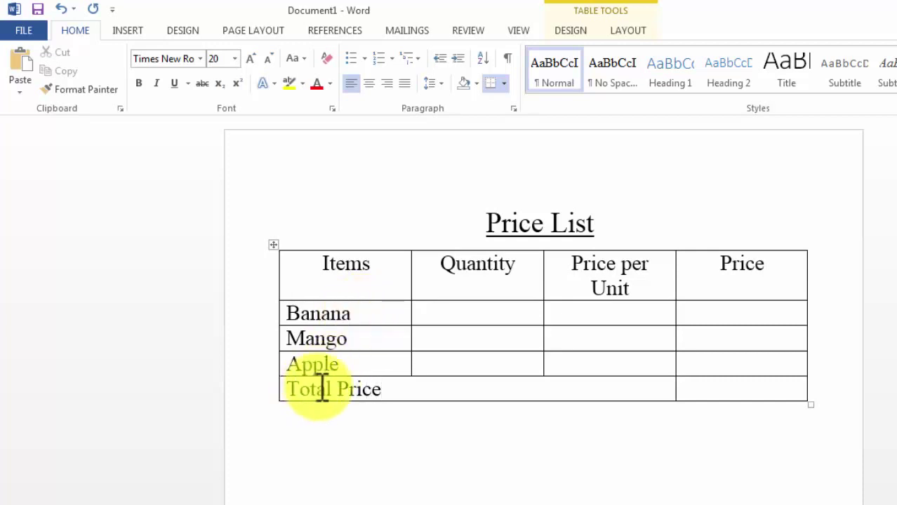
Step: Right-align the Total Price label and add a colon after it
{"action": "left_click", "coordinate": [280, 390]}
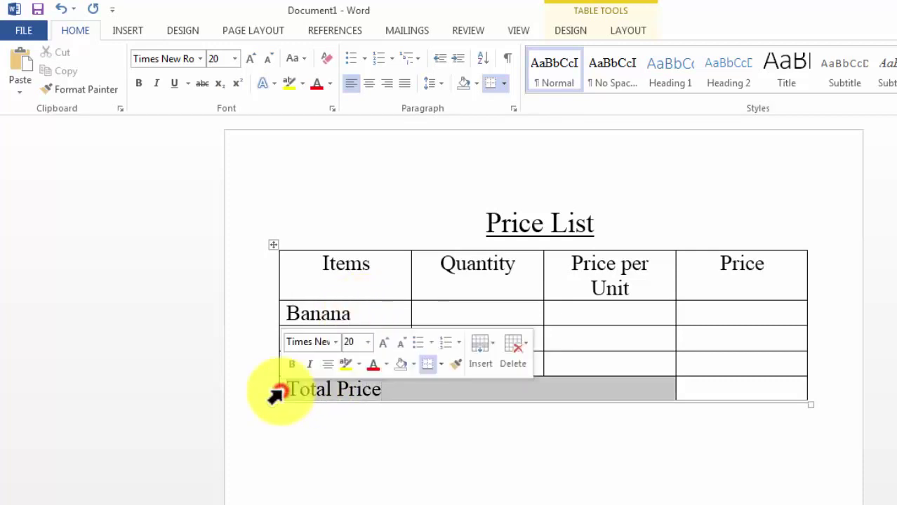
{"action": "left_click", "coordinate": [387, 83]}
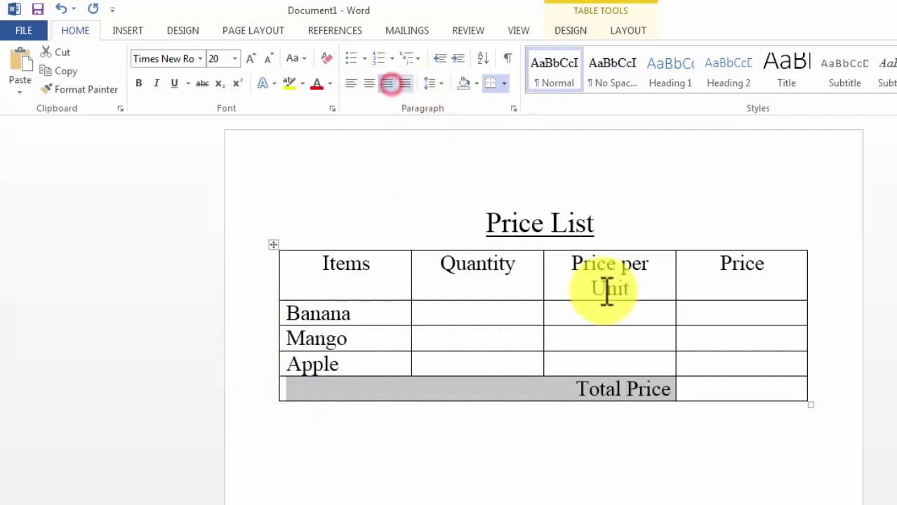
{"action": "left_click", "coordinate": [672, 390]}
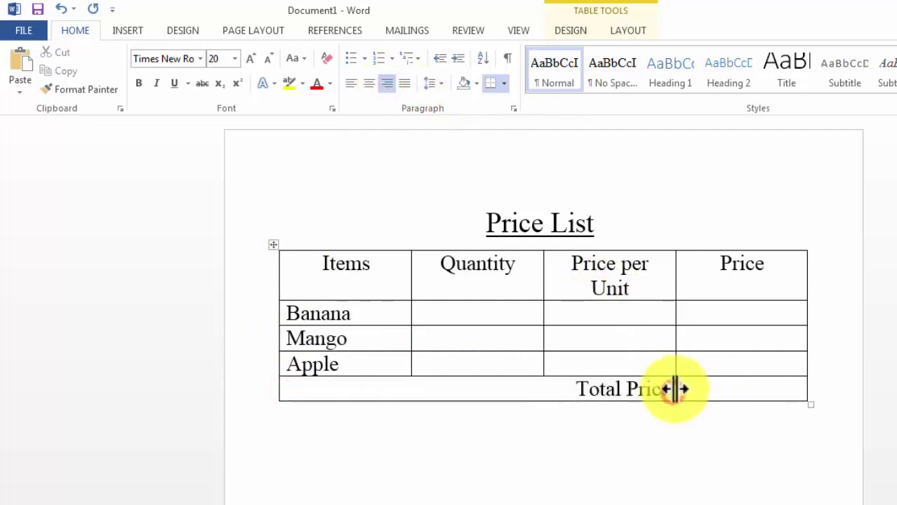
{"action": "type", "text": ":"}
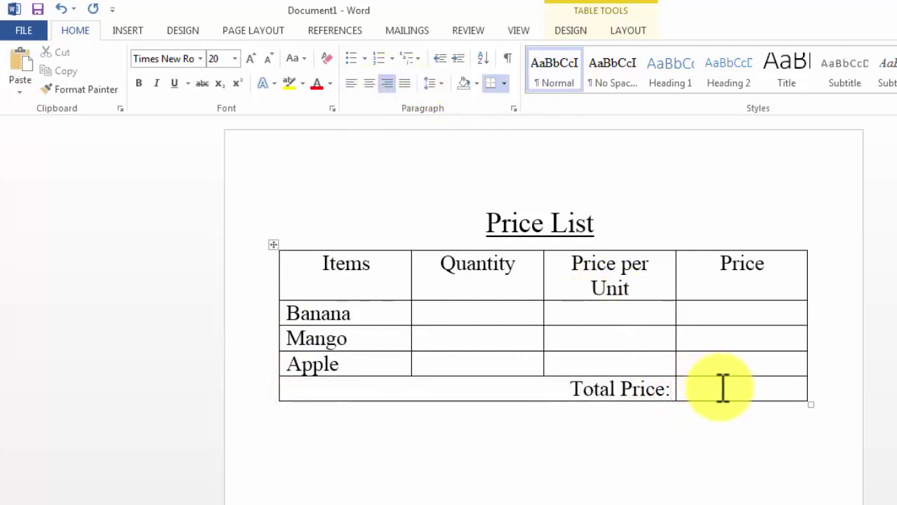
{"action": "left_click", "coordinate": [717, 386]}
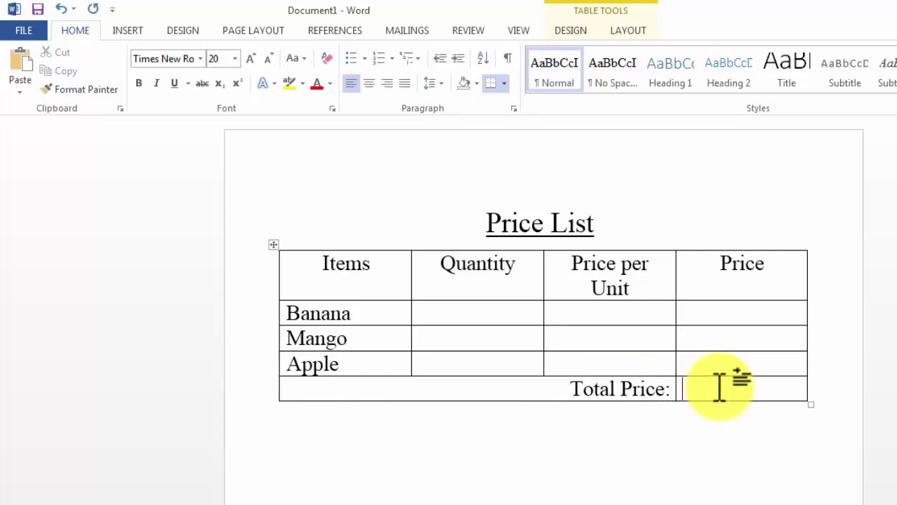
{"action": "left_click", "coordinate": [483, 309]}
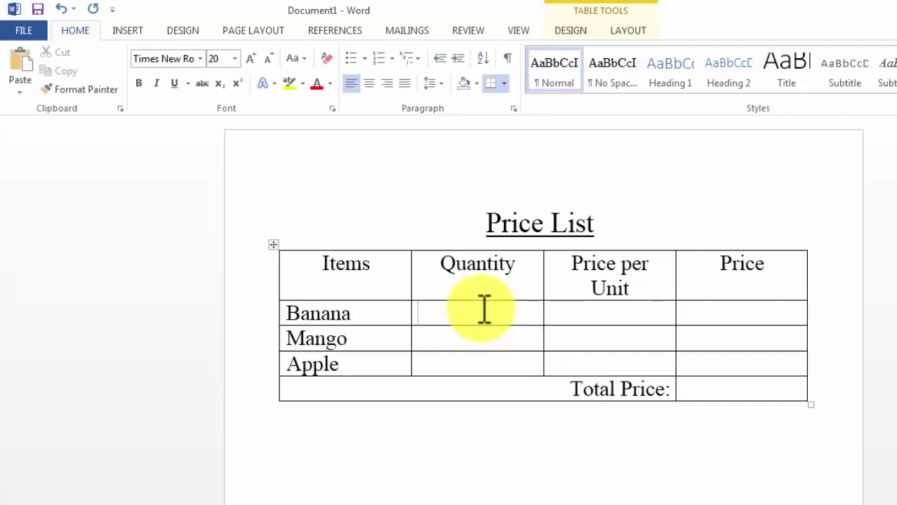
Step: Enter quantities 5 Pairs, 10 Kg and 2 Kg for Banana, Mango and Apple
{"action": "type", "text": "5"}
{"action": "left_click", "coordinate": [477, 328]}
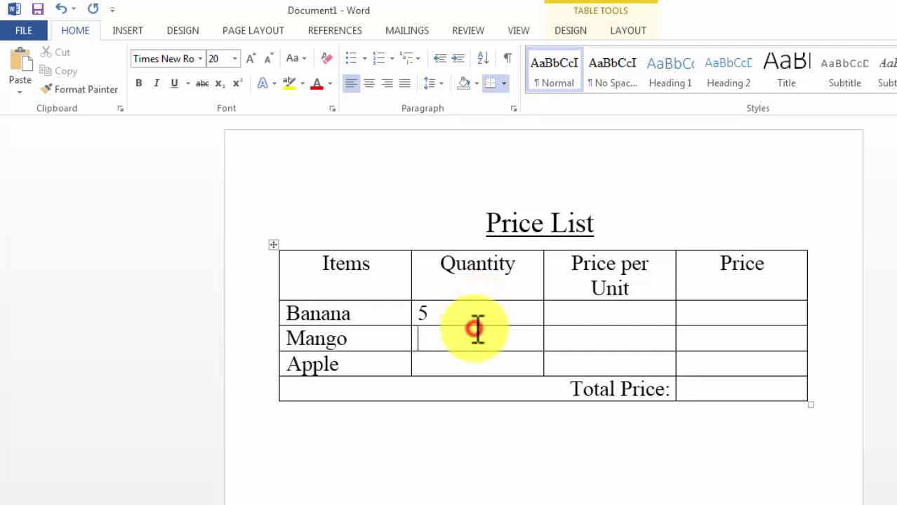
{"action": "type", "text": "10"}
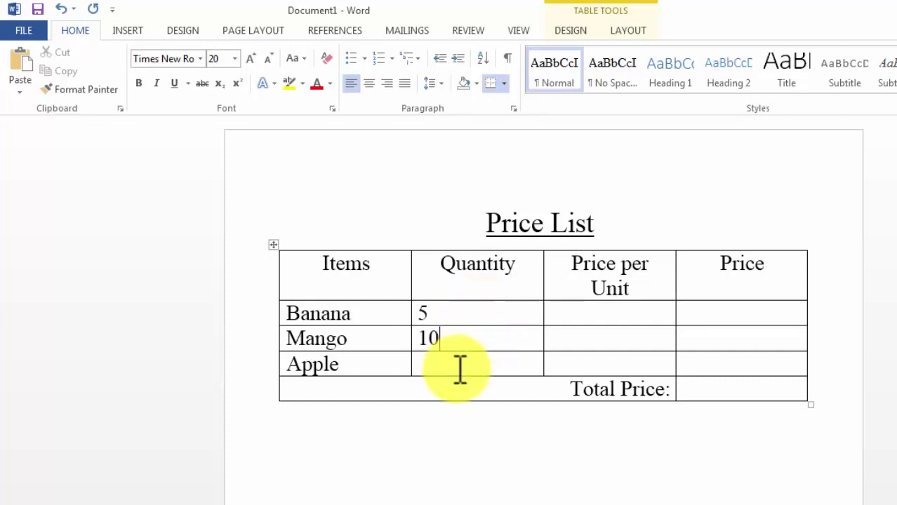
{"action": "left_click", "coordinate": [460, 368]}
{"action": "left_click", "coordinate": [457, 336]}
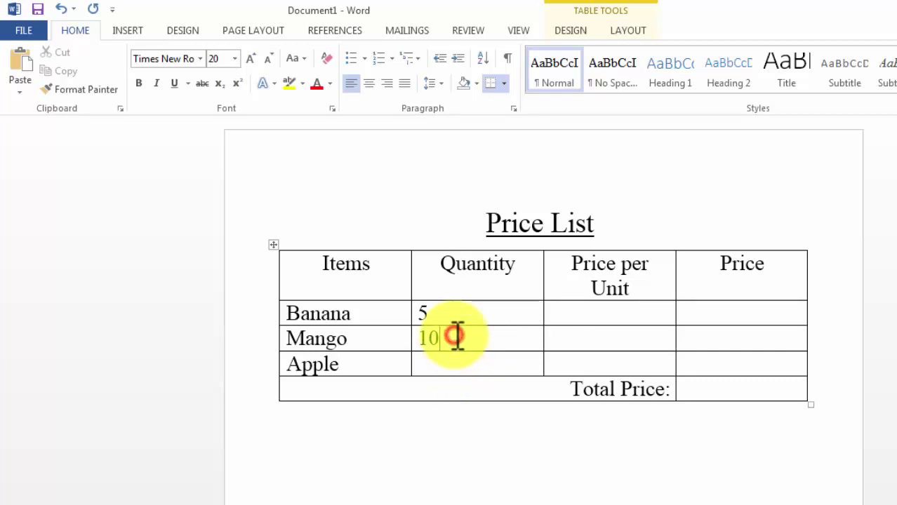
{"action": "type", "text": "K"}
{"action": "type", "text": "g"}
{"action": "left_click", "coordinate": [438, 363]}
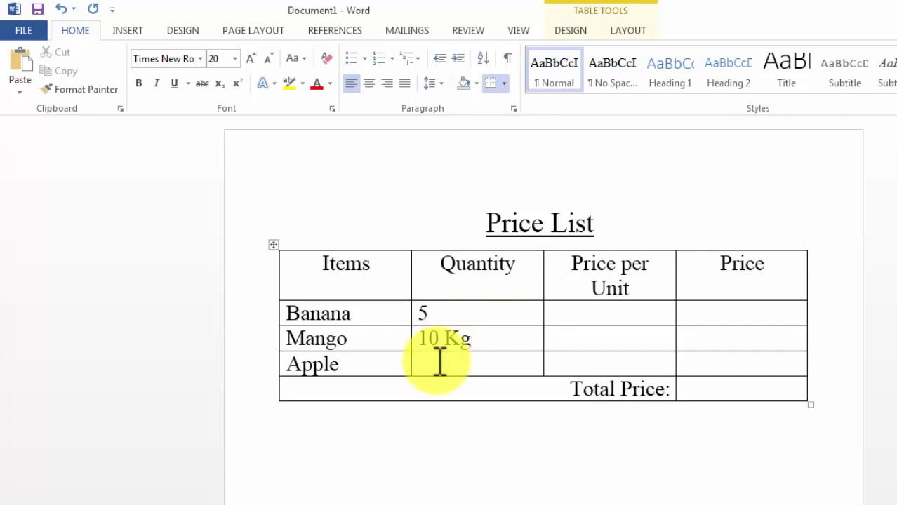
{"action": "type", "text": "2"}
{"action": "type", "text": " Kg"}
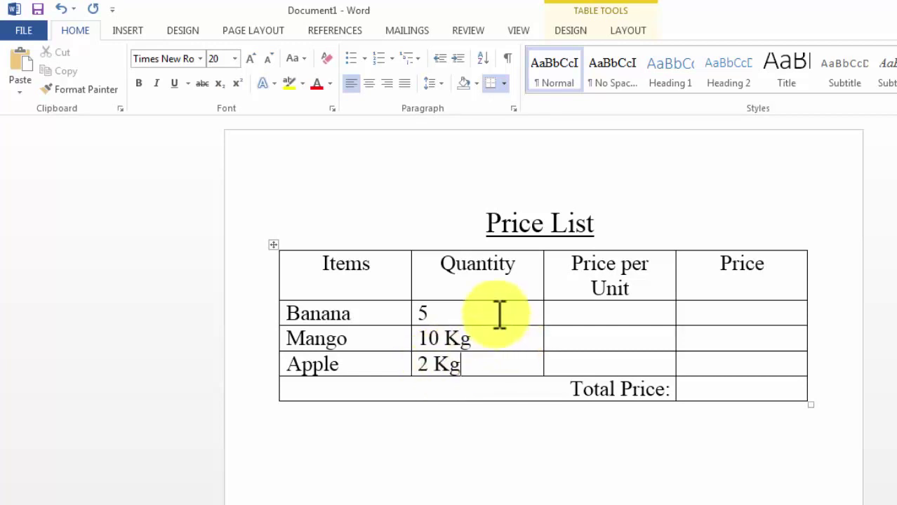
{"action": "left_click", "coordinate": [499, 315]}
{"action": "type", "text": "Pa"}
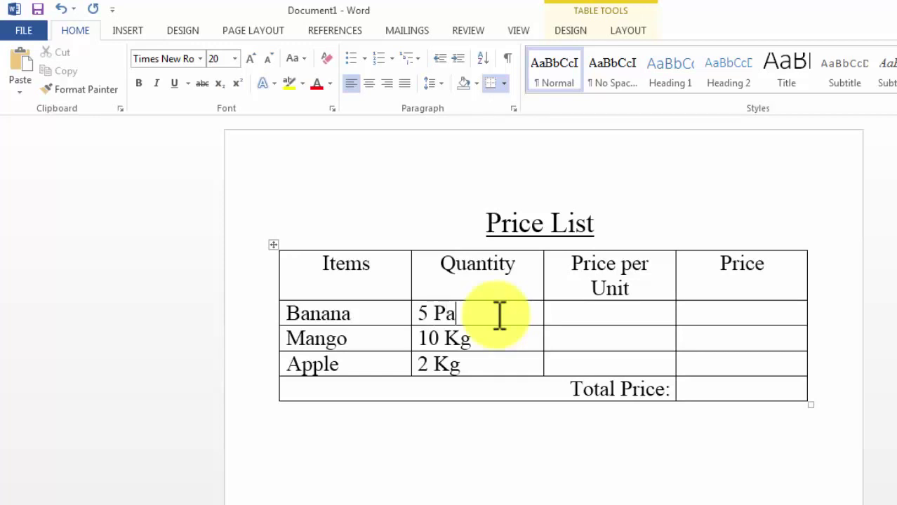
{"action": "type", "text": "irs"}
{"action": "left_click", "coordinate": [495, 344]}
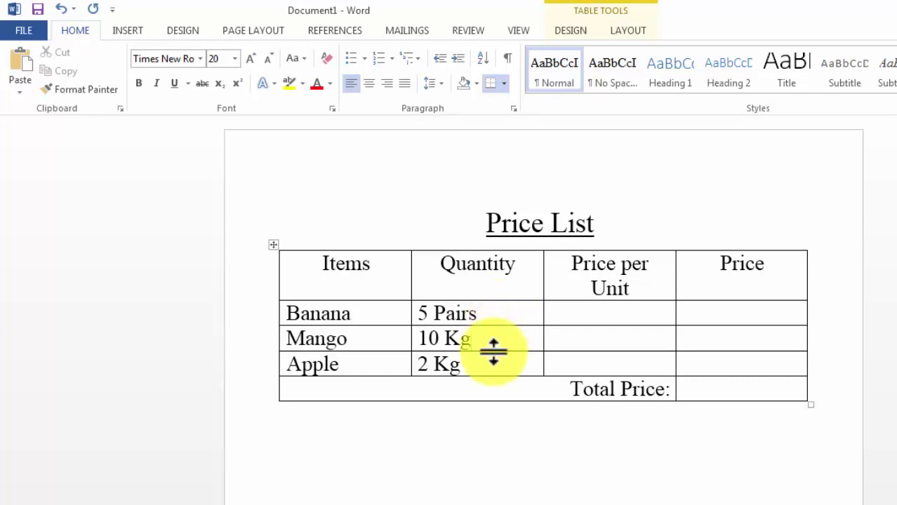
Step: Enter unit prices 10, 50 and 100 for Banana, Mango and Apple
{"action": "left_click", "coordinate": [565, 315]}
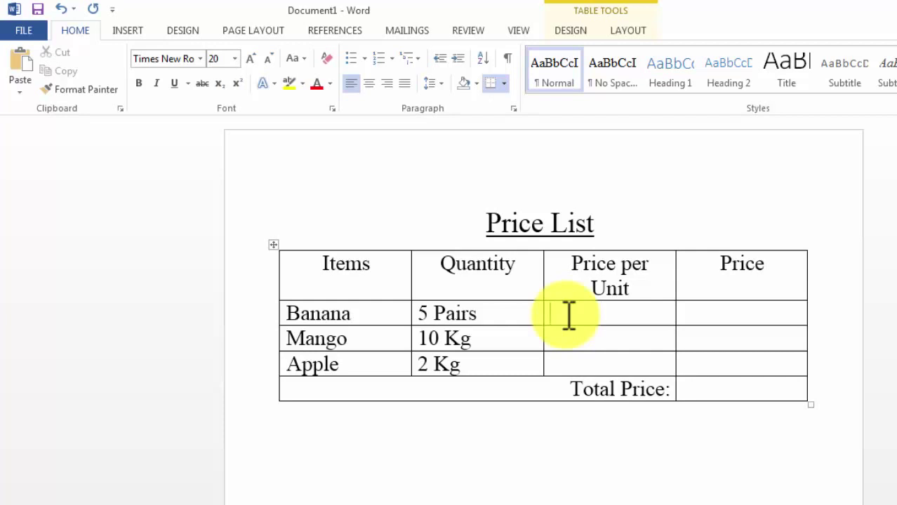
{"action": "type", "text": "1"}
{"action": "type", "text": "0"}
{"action": "left_click", "coordinate": [571, 339]}
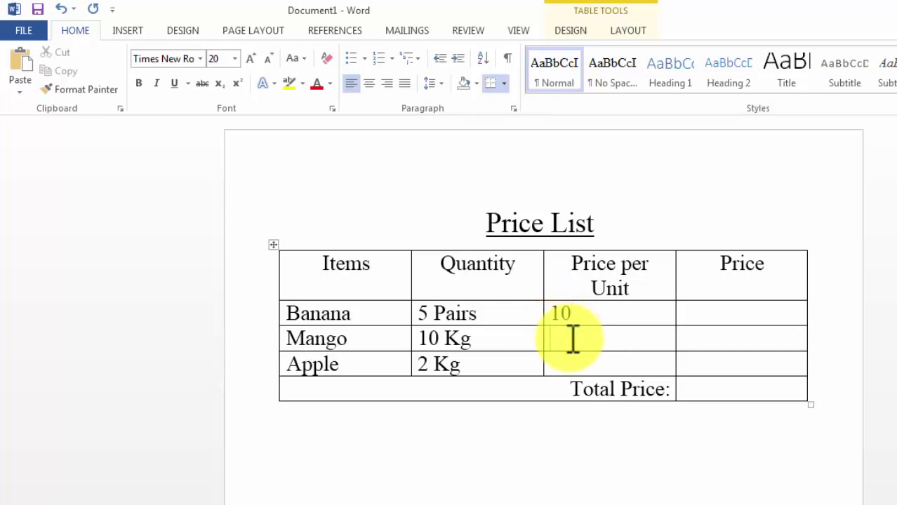
{"action": "type", "text": "5"}
{"action": "type", "text": "0"}
{"action": "left_click", "coordinate": [570, 363]}
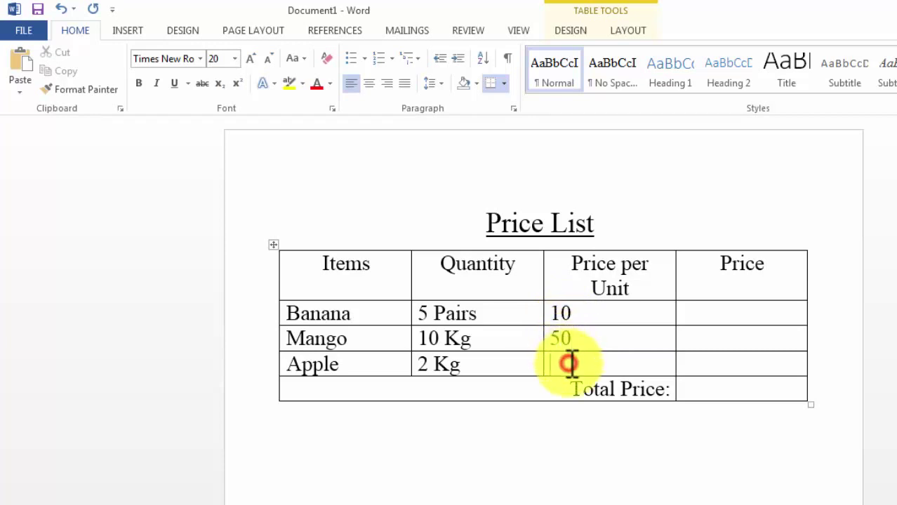
{"action": "type", "text": "100"}
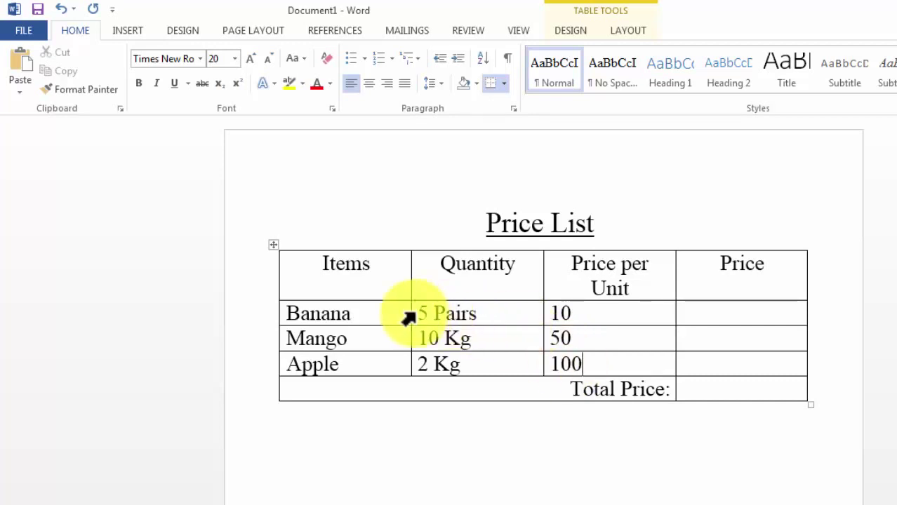
Step: Centre the Quantity, Price per Unit and Price cells of the three fruit rows
{"action": "left_click_drag", "start_coordinate": [412, 315], "coordinate": [732, 358]}
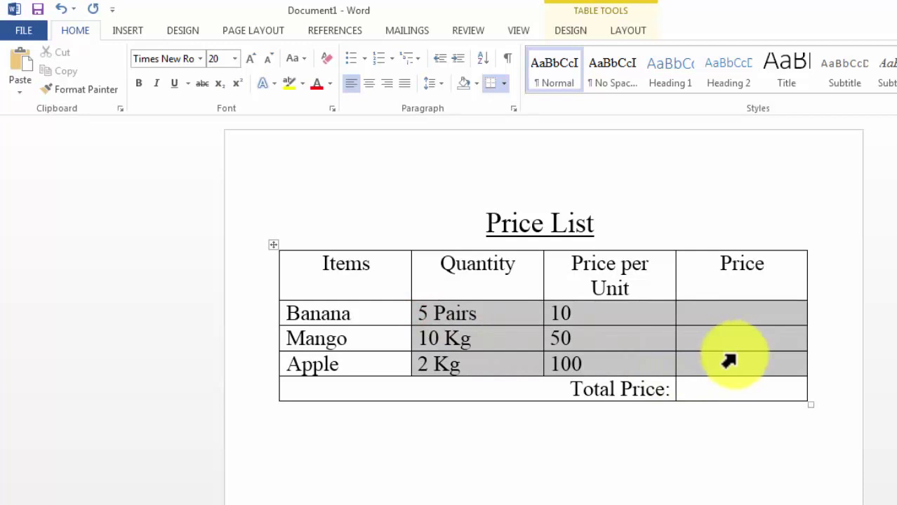
{"action": "left_click", "coordinate": [369, 83]}
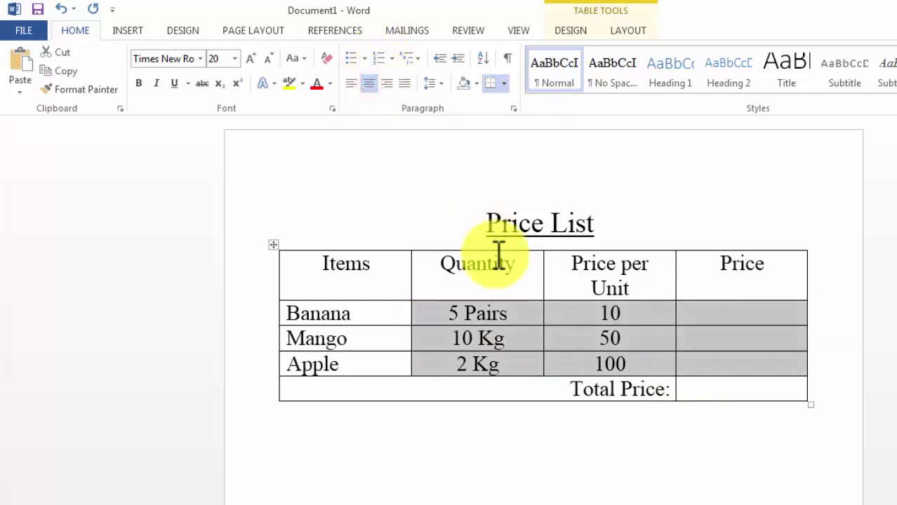
{"action": "left_click", "coordinate": [494, 313]}
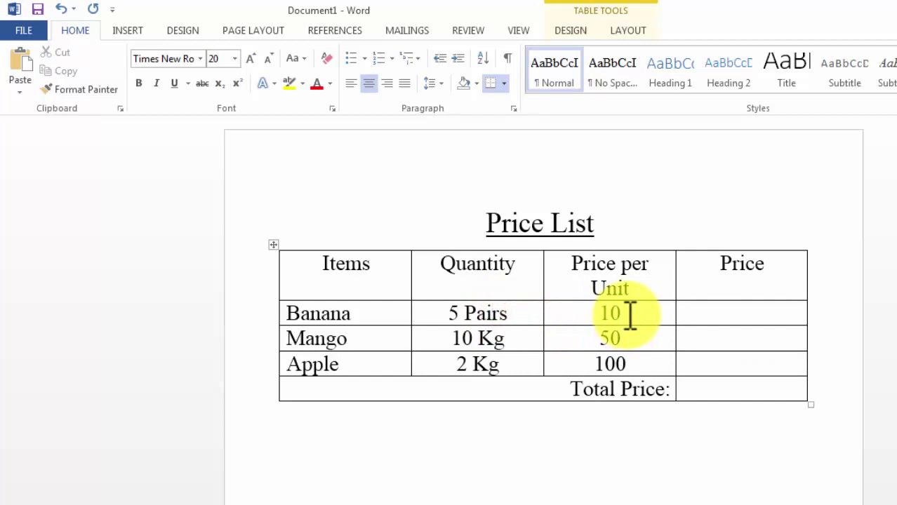
{"action": "left_click", "coordinate": [717, 311]}
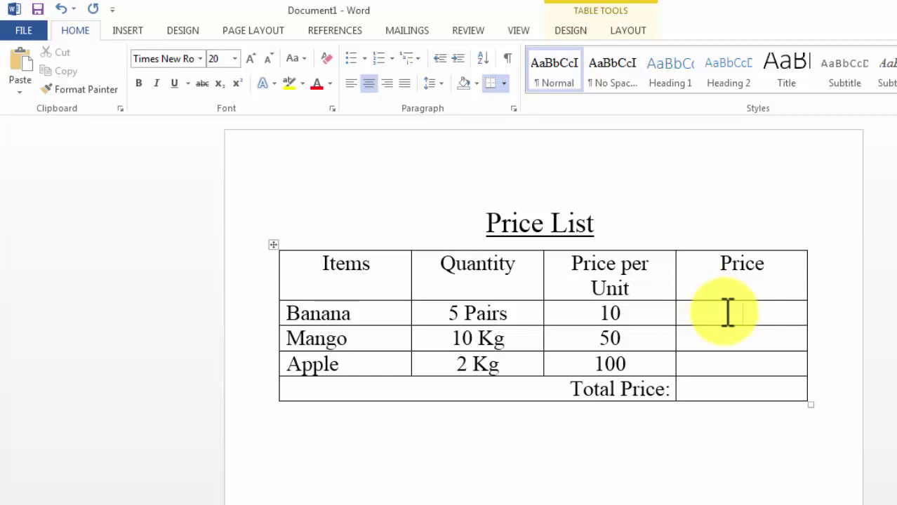
Step: Enter prices 50, 500 and 200 for Banana, Mango and Apple
{"action": "type", "text": "5"}
{"action": "type", "text": "0"}
{"action": "left_click", "coordinate": [723, 341]}
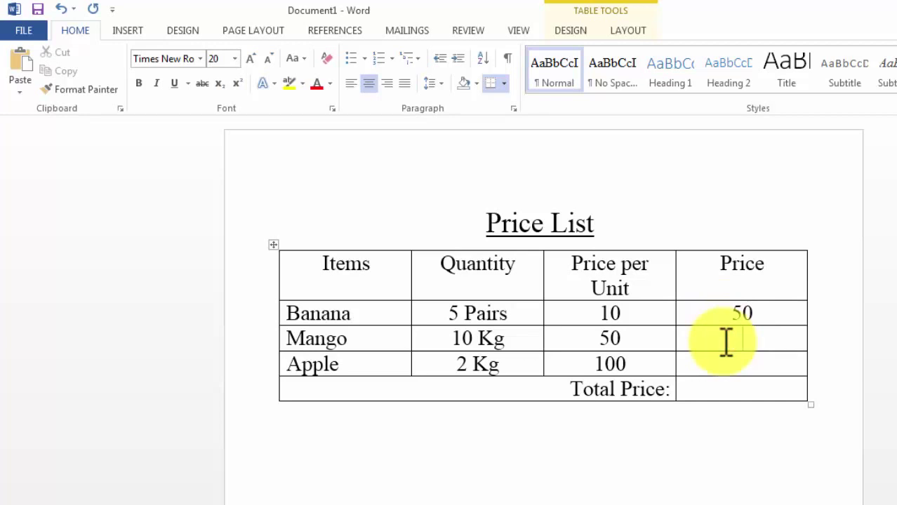
{"action": "type", "text": "5"}
{"action": "type", "text": "00"}
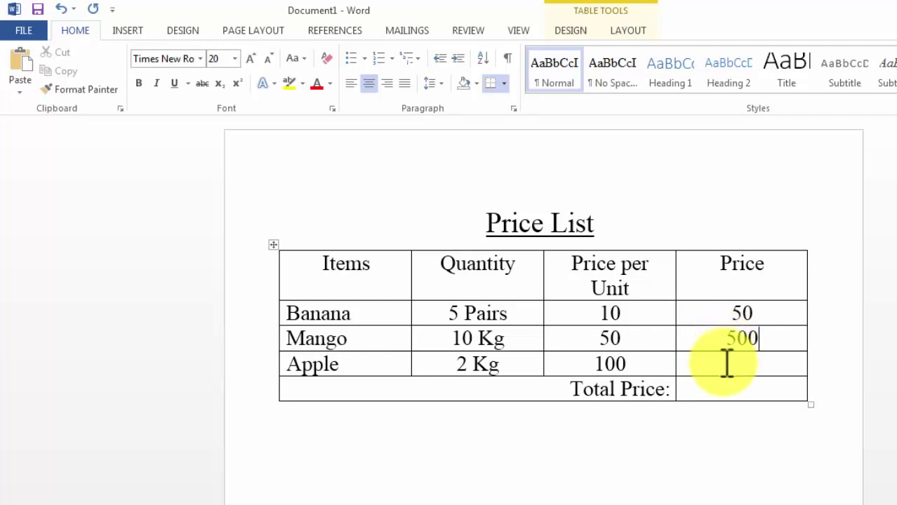
{"action": "left_click", "coordinate": [726, 363]}
{"action": "type", "text": "2"}
{"action": "type", "text": "00"}
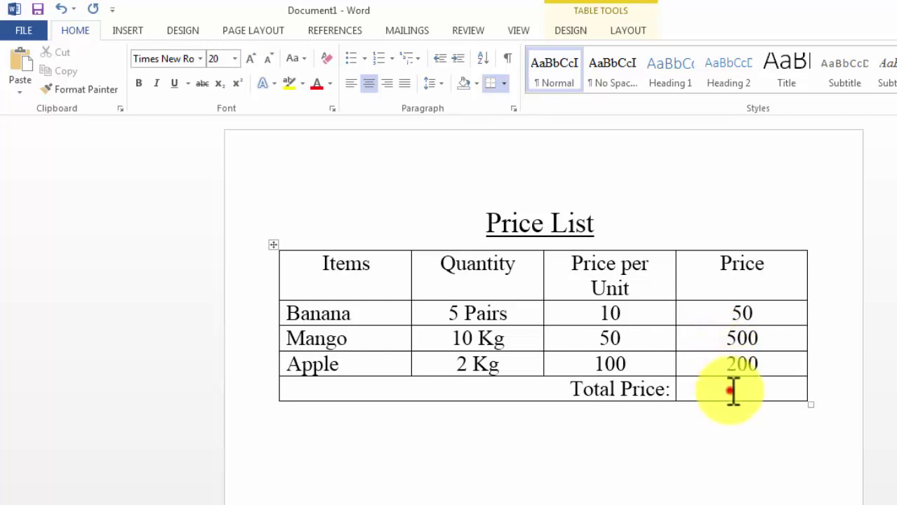
Step: Enter 750 as the total and centre it beside Total Price:
{"action": "left_click", "coordinate": [733, 390]}
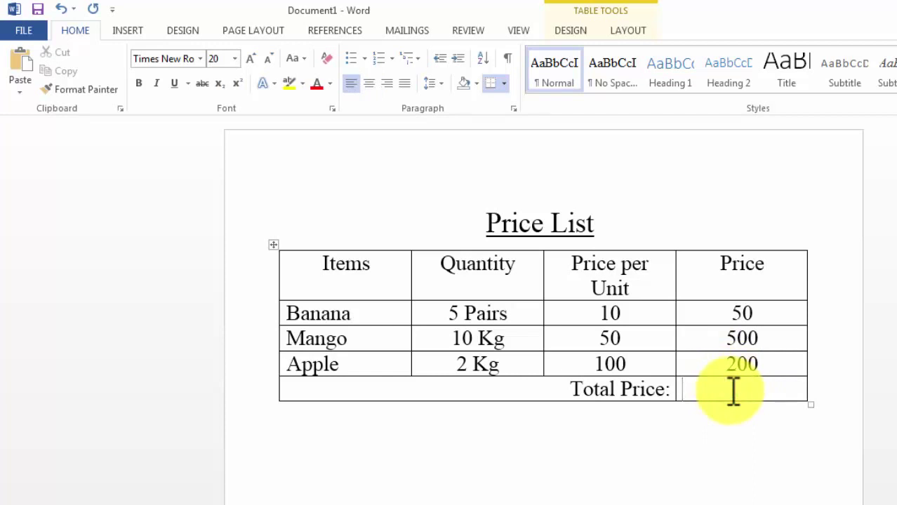
{"action": "type", "text": "750"}
{"action": "left_click", "coordinate": [684, 388]}
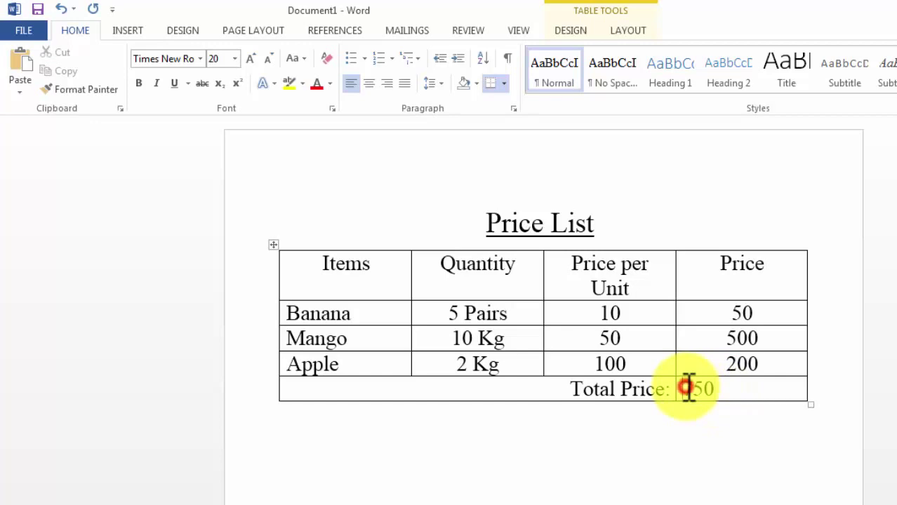
{"action": "left_click", "coordinate": [676, 387]}
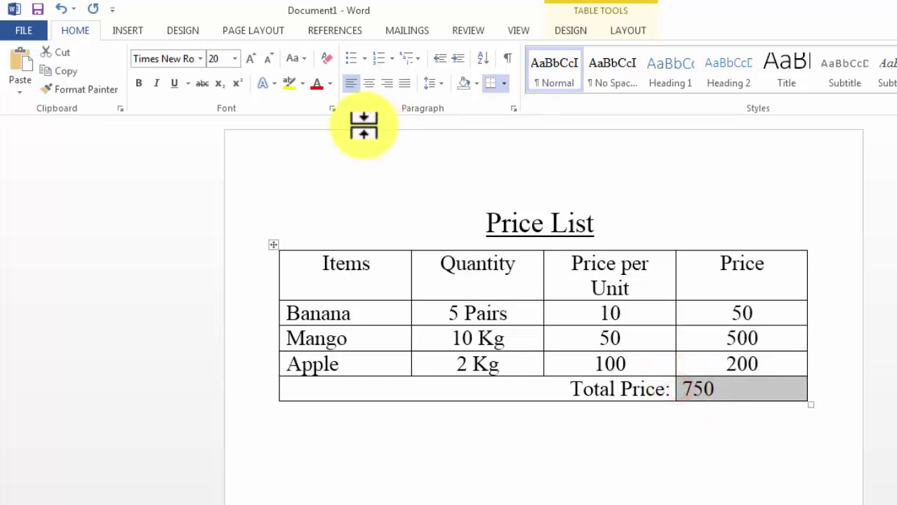
{"action": "left_click", "coordinate": [368, 83]}
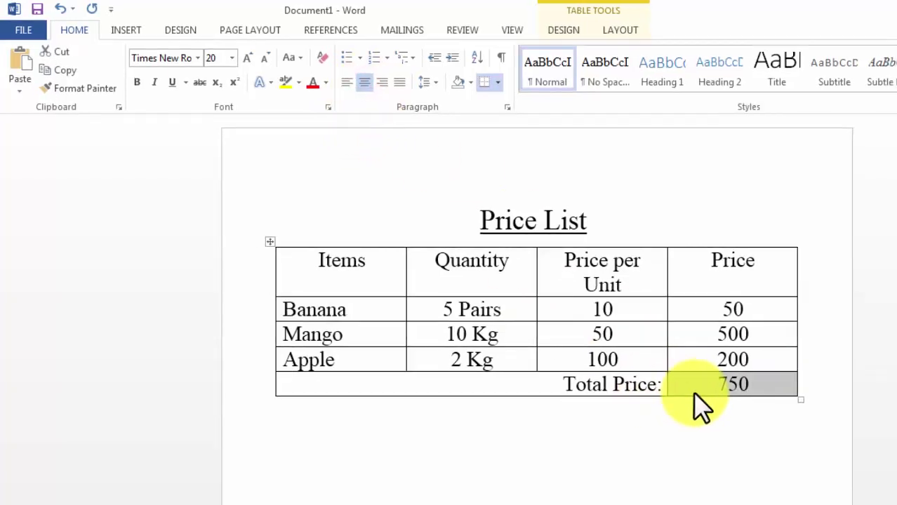
{"action": "left_click", "coordinate": [575, 320]}
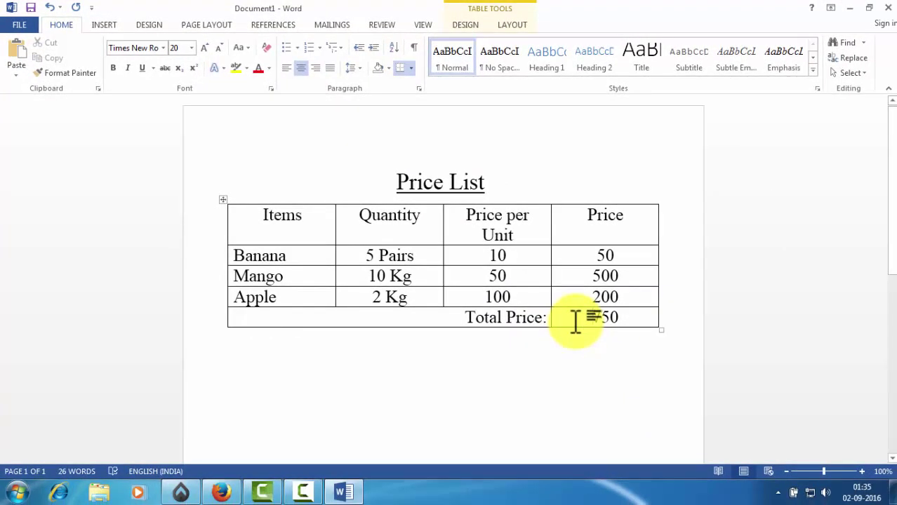
Step: Select the Total Price row of the table
{"action": "double_click", "coordinate": [487, 257]}
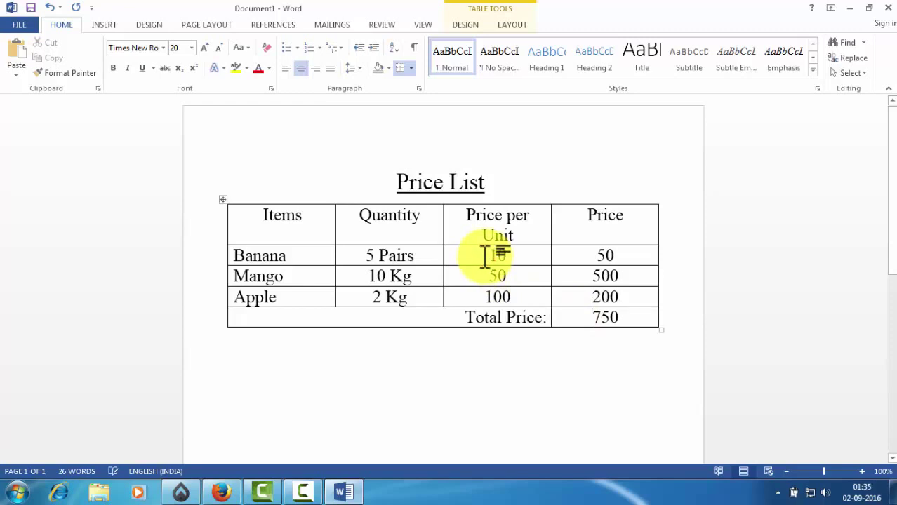
{"action": "left_click", "coordinate": [485, 256]}
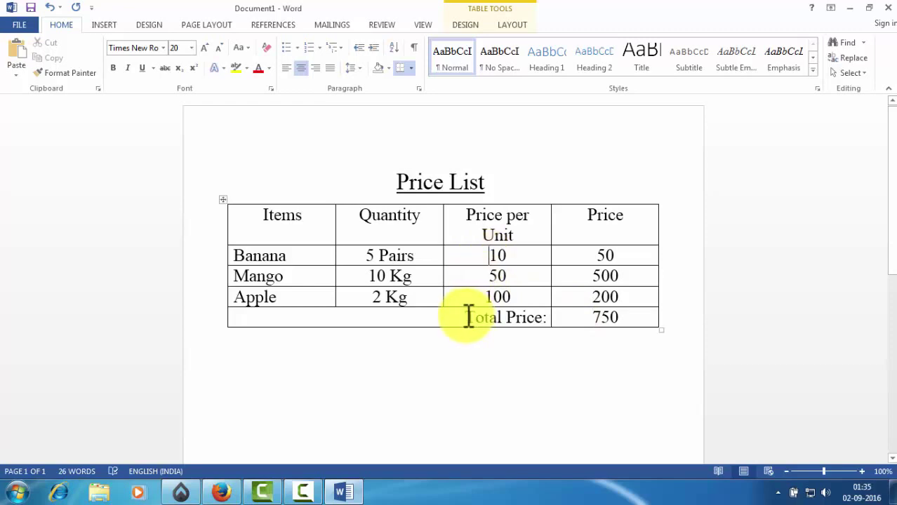
{"action": "left_click_drag", "start_coordinate": [469, 317], "coordinate": [601, 316]}
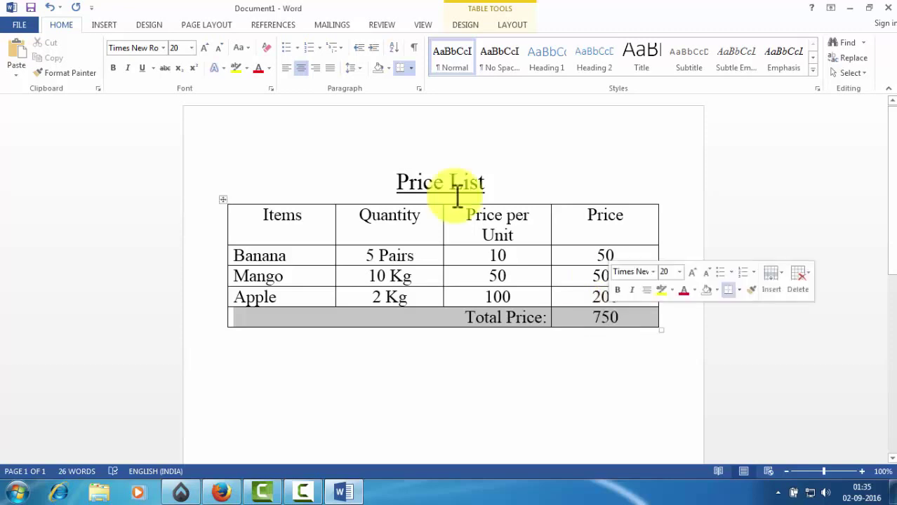
Step: Bold the Total Price row and color the Items, Quantity, Price per Unit, Price headers dark blue
{"action": "left_click", "coordinate": [114, 69]}
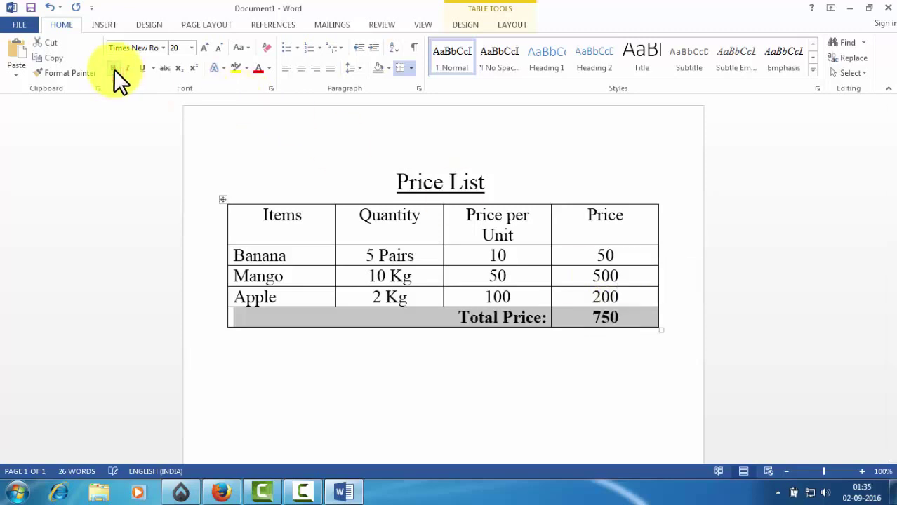
{"action": "left_click", "coordinate": [261, 222]}
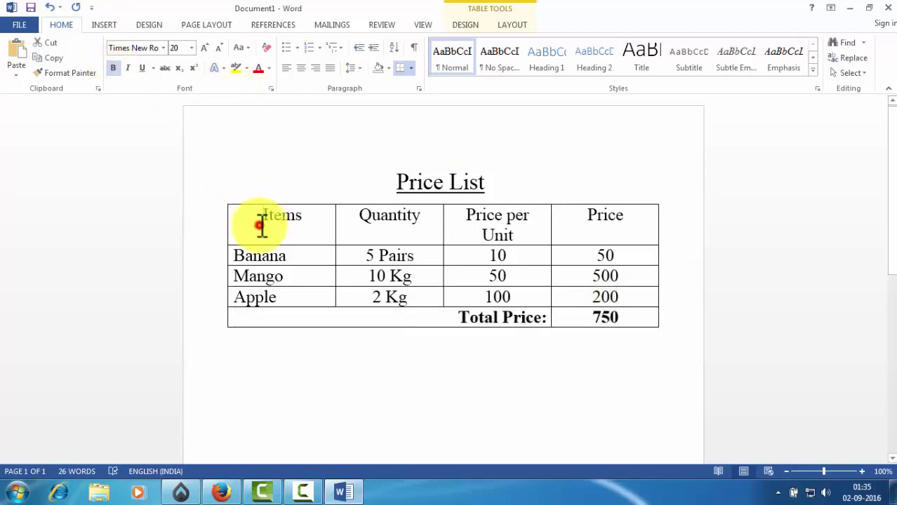
{"action": "left_click_drag", "start_coordinate": [262, 222], "coordinate": [609, 214]}
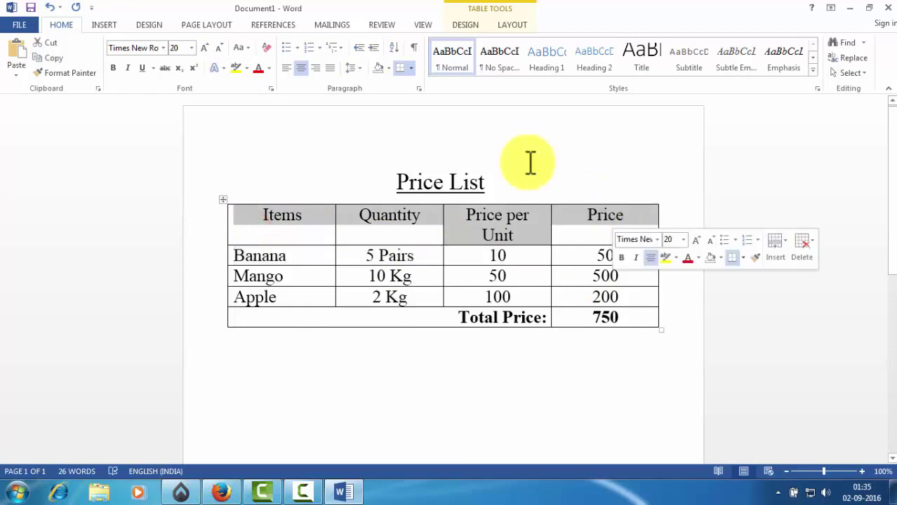
{"action": "left_click", "coordinate": [267, 69]}
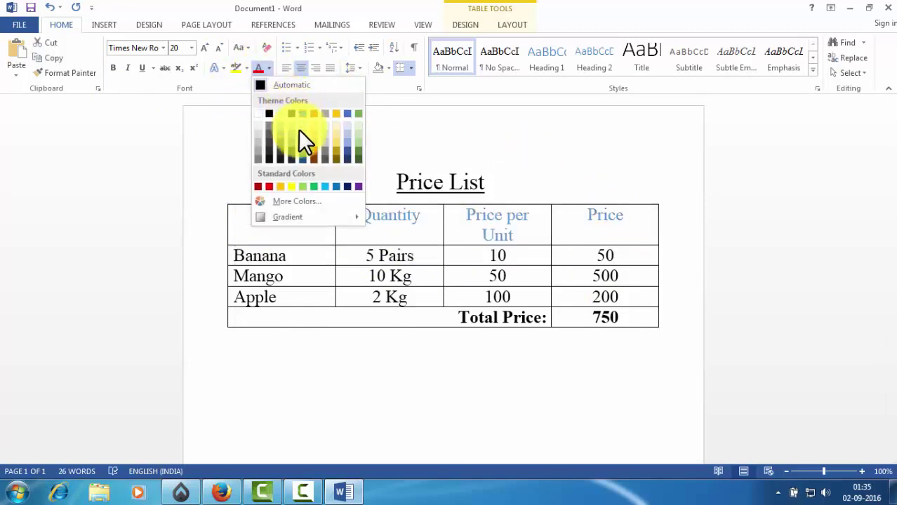
{"action": "left_click", "coordinate": [345, 184]}
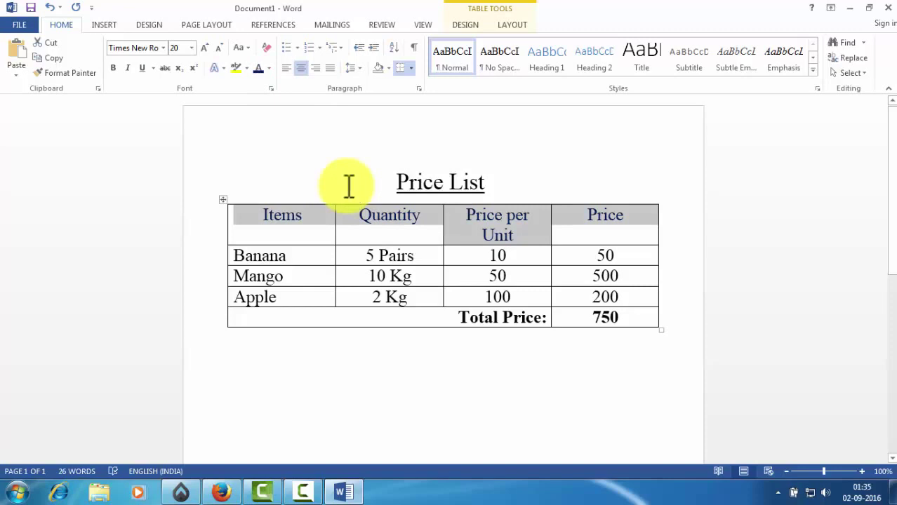
{"action": "left_click", "coordinate": [309, 215]}
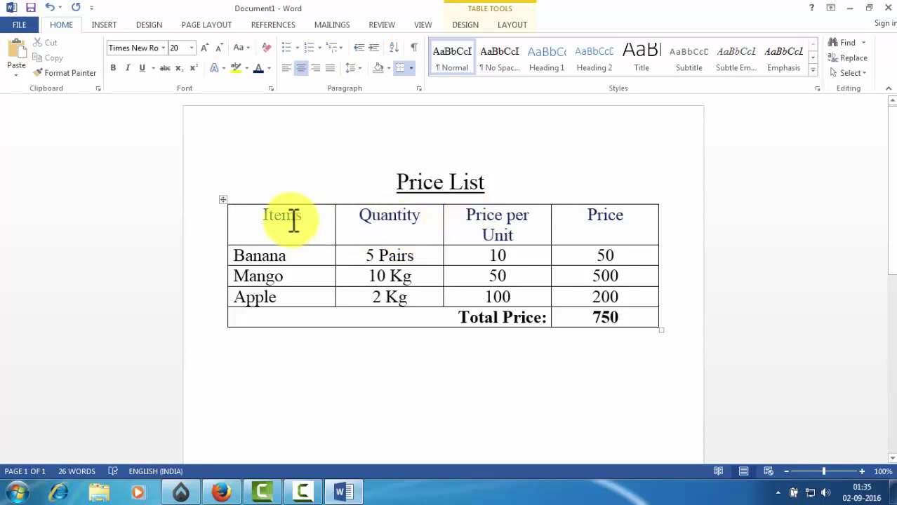
Step: Make the dark blue header row bold, then minimize Word to show the desktop
{"action": "left_click_drag", "start_coordinate": [256, 219], "coordinate": [582, 223]}
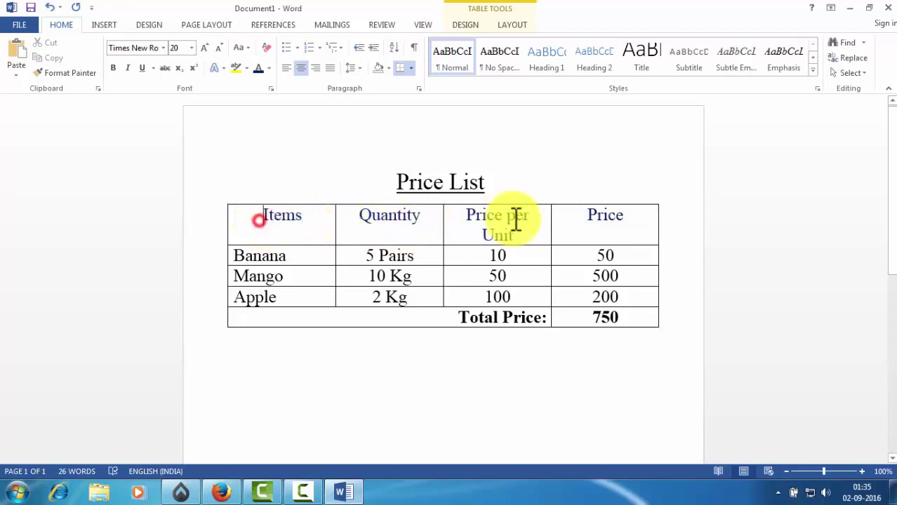
{"action": "left_click", "coordinate": [115, 64]}
{"action": "left_click", "coordinate": [401, 225]}
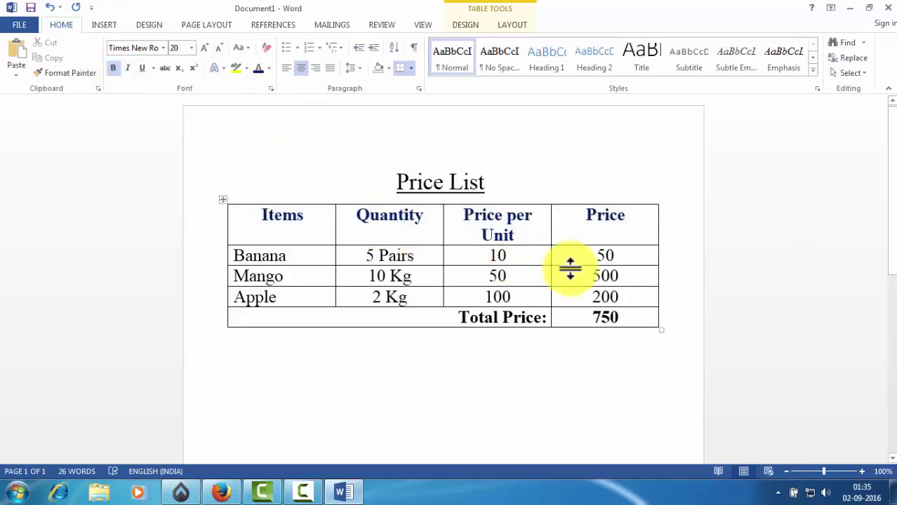
{"action": "left_click", "coordinate": [491, 257]}
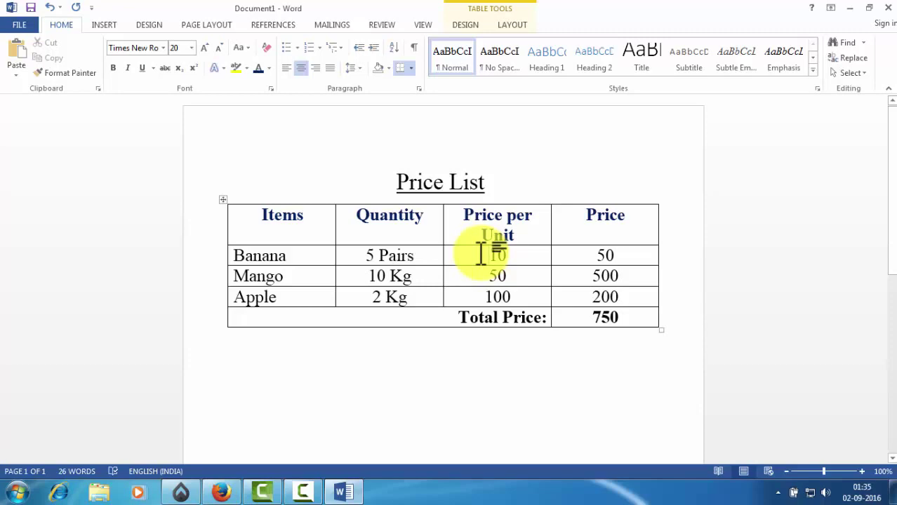
{"action": "left_click", "coordinate": [849, 9]}
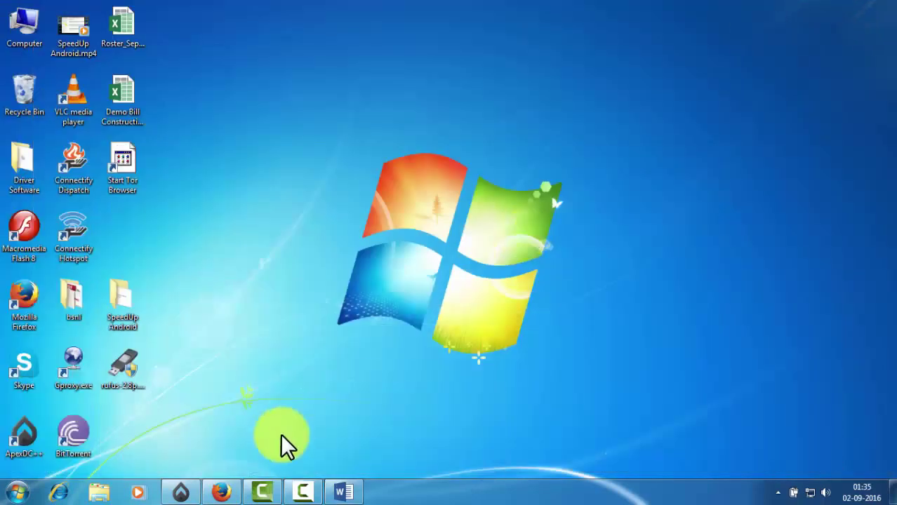
Step: Restore Firefox and type 'download foradian' into the Google search box
{"action": "left_click", "coordinate": [226, 495]}
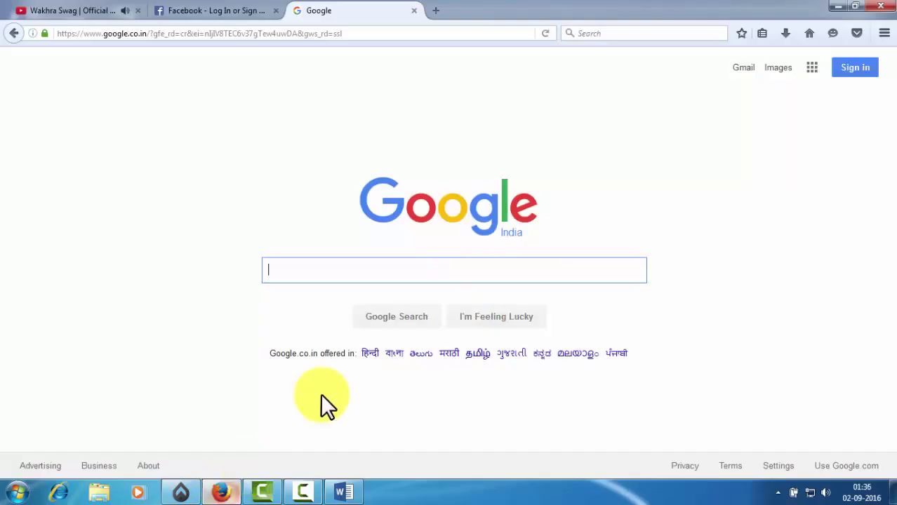
{"action": "left_click", "coordinate": [395, 272]}
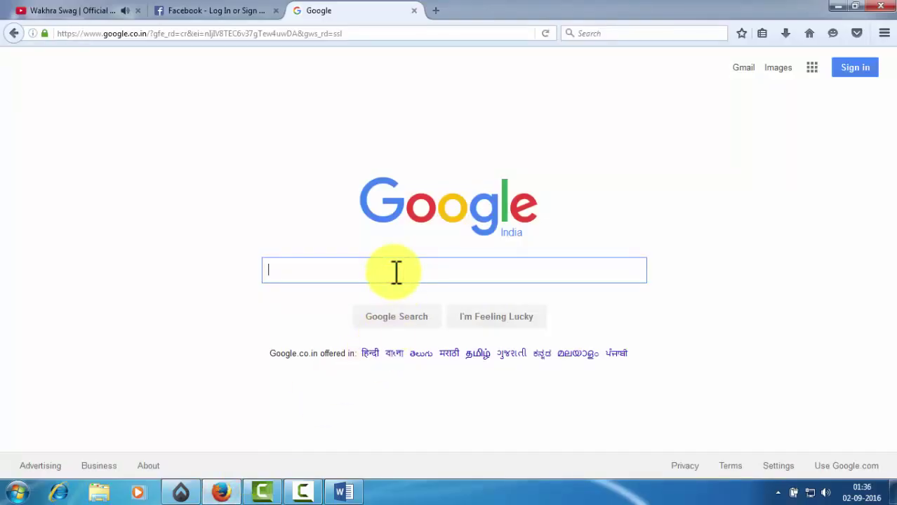
{"action": "type", "text": "dow"}
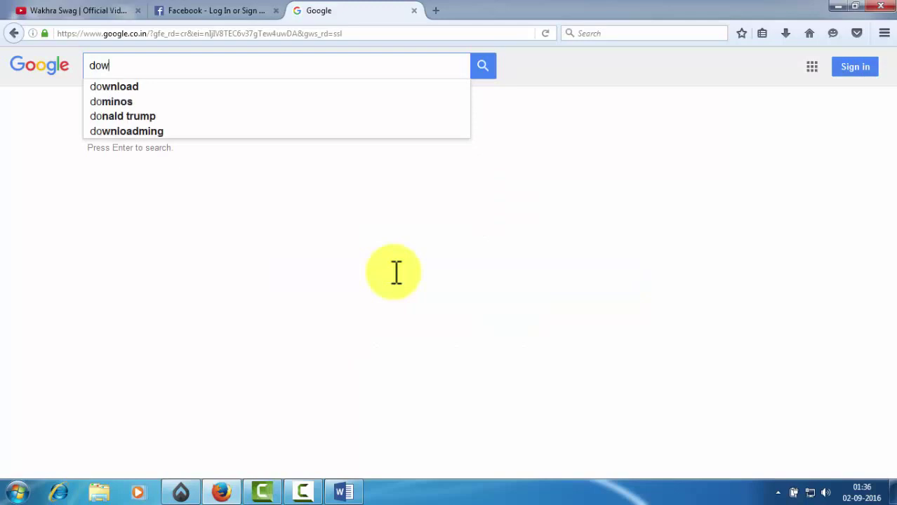
{"action": "type", "text": "nload"}
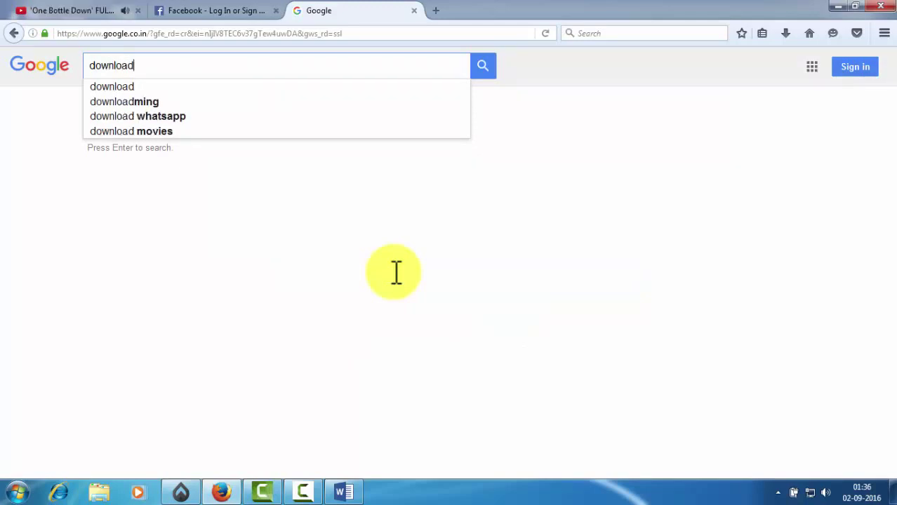
{"action": "type", "text": " fo"}
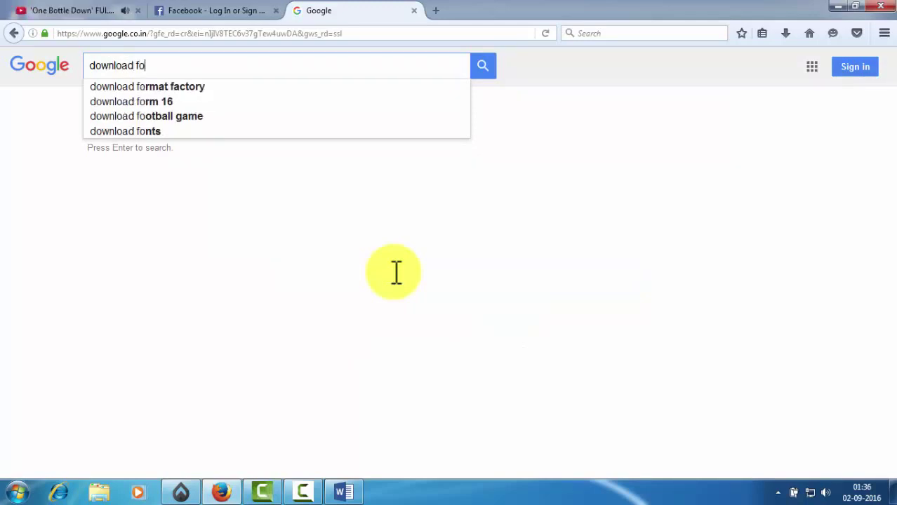
{"action": "type", "text": "r"}
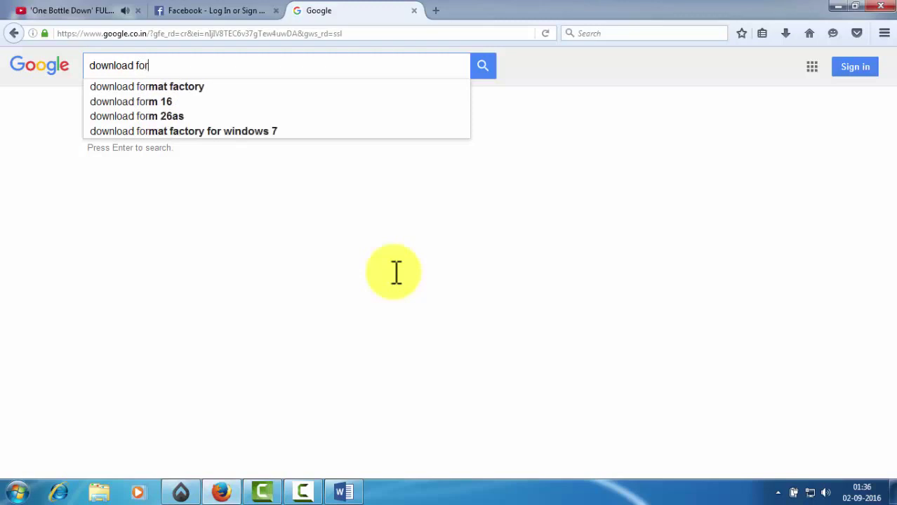
{"action": "type", "text": "a"}
{"action": "type", "text": "d"}
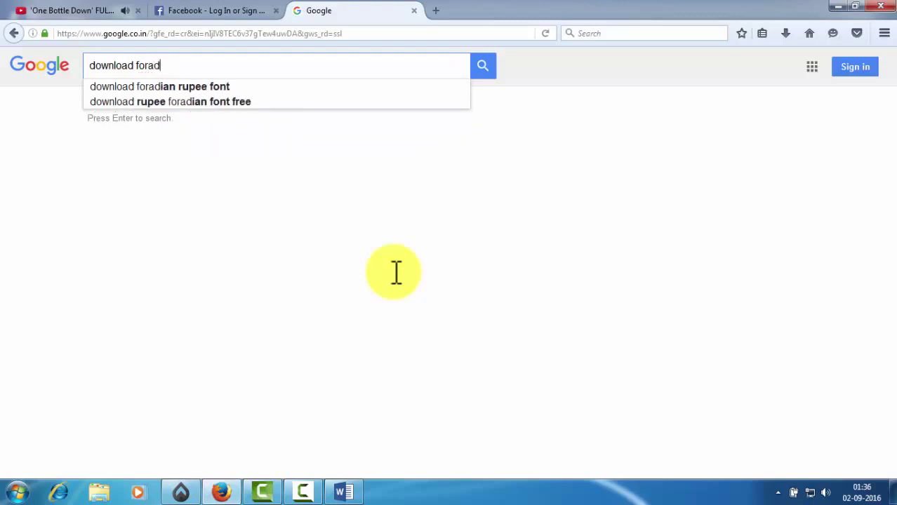
{"action": "type", "text": "ian rup"}
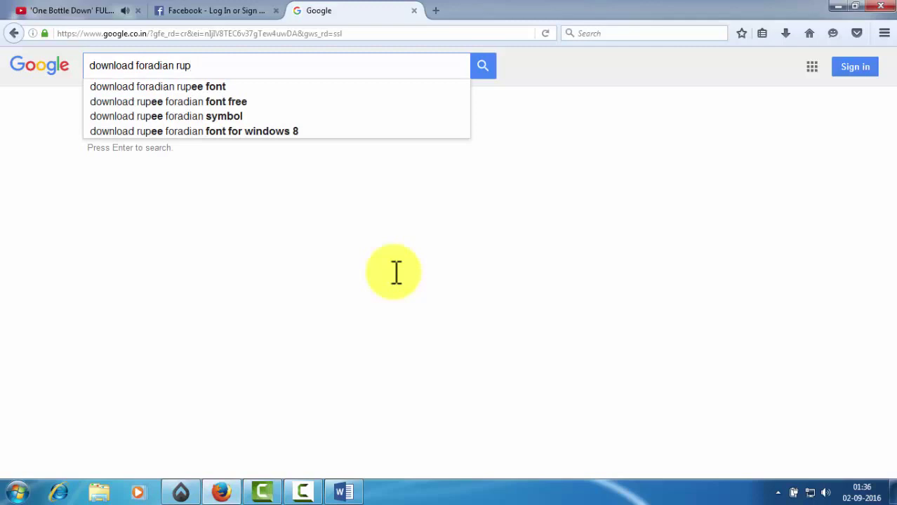
Step: Search 'download foradian rupee font', open the TechWelkin page and save Rupee_Foradian.ttf
{"action": "left_click", "coordinate": [281, 86]}
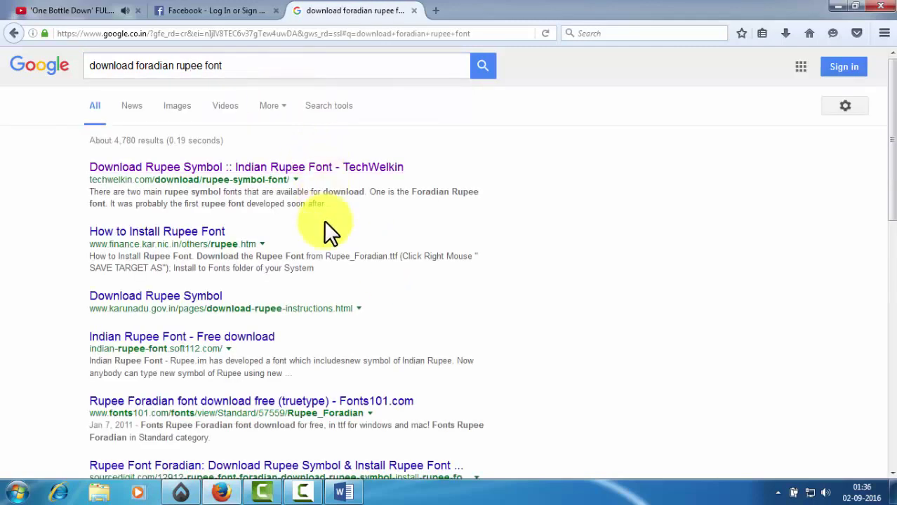
{"action": "left_click", "coordinate": [288, 168]}
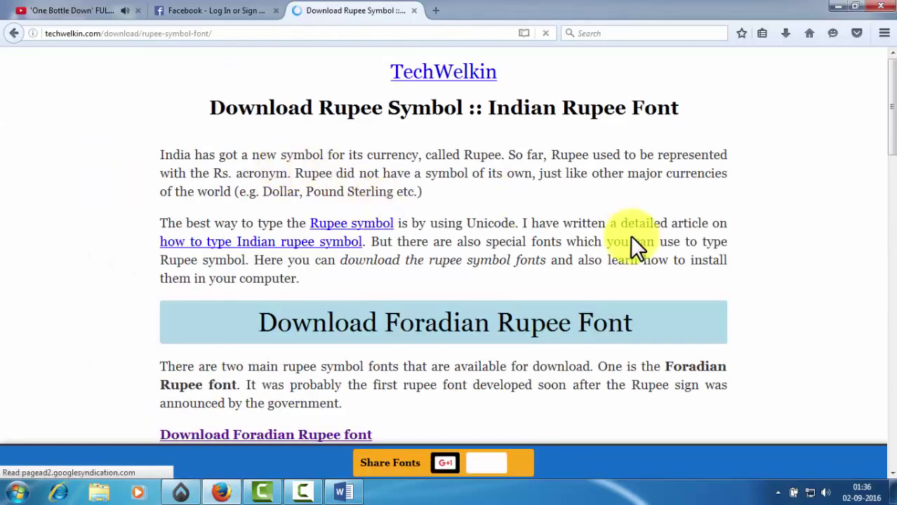
{"action": "left_click_drag", "start_coordinate": [891, 119], "coordinate": [890, 170]}
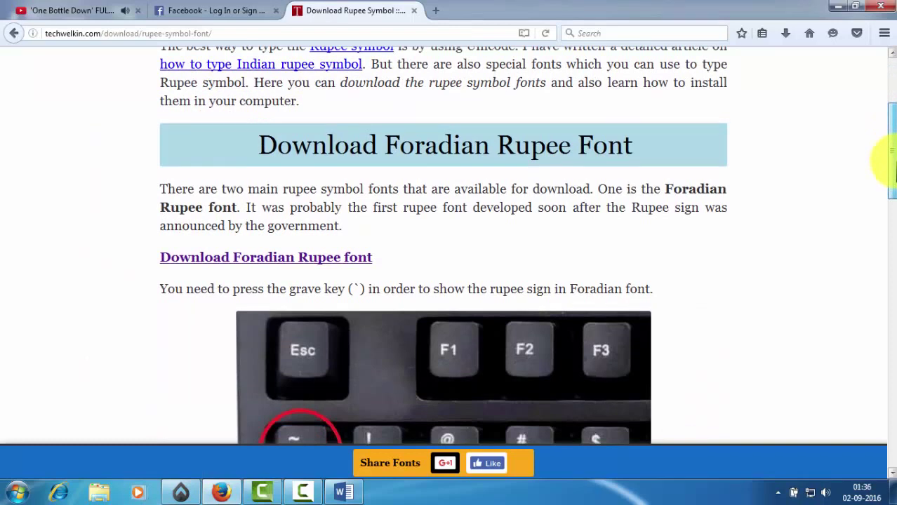
{"action": "left_click", "coordinate": [323, 258]}
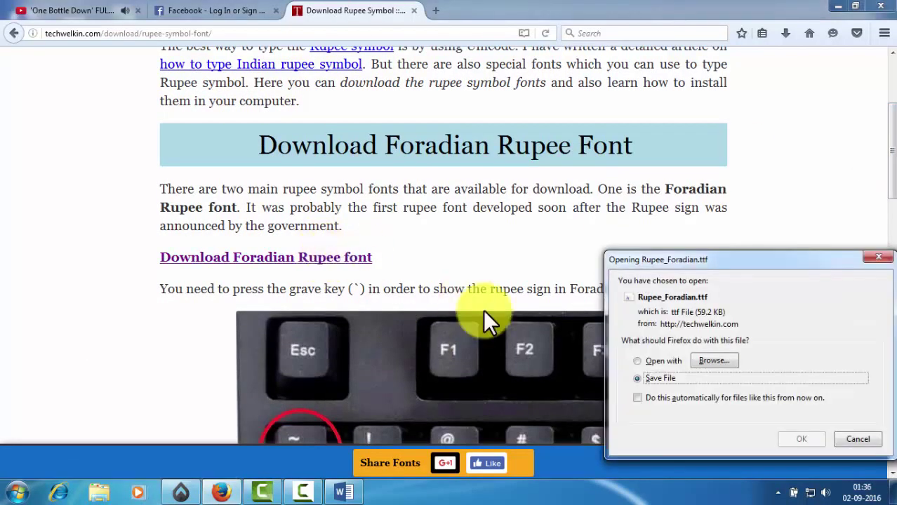
{"action": "left_click", "coordinate": [793, 439]}
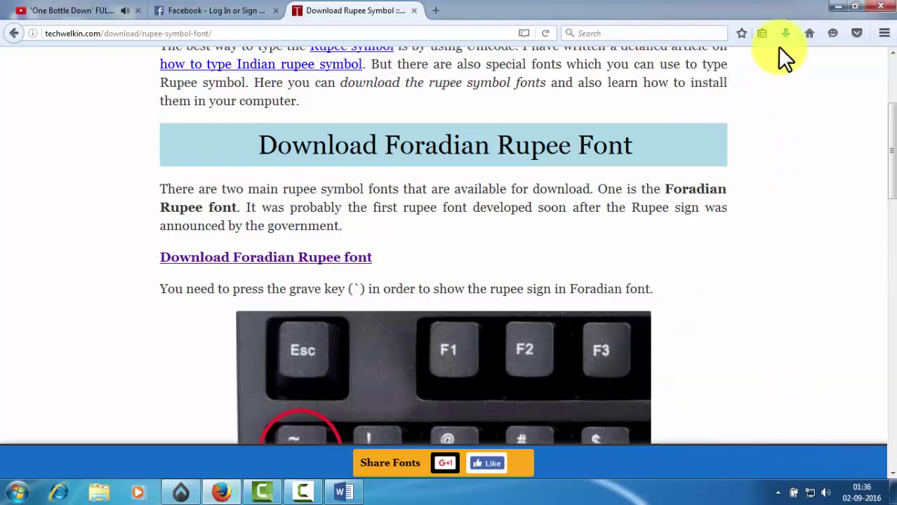
Step: Install Rupee_Foradian.ttf from downloads, replacing the existing copy, then close the viewer and minimize Firefox
{"action": "left_click", "coordinate": [780, 35]}
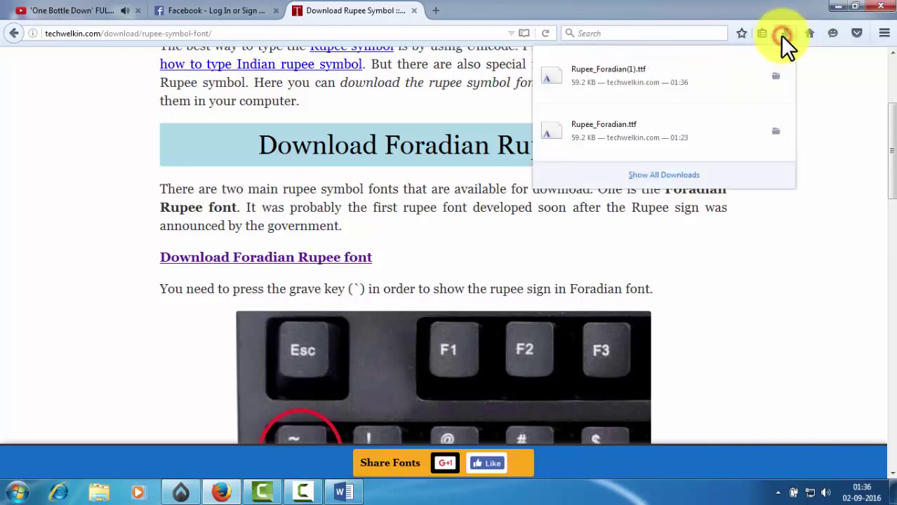
{"action": "left_click", "coordinate": [608, 81]}
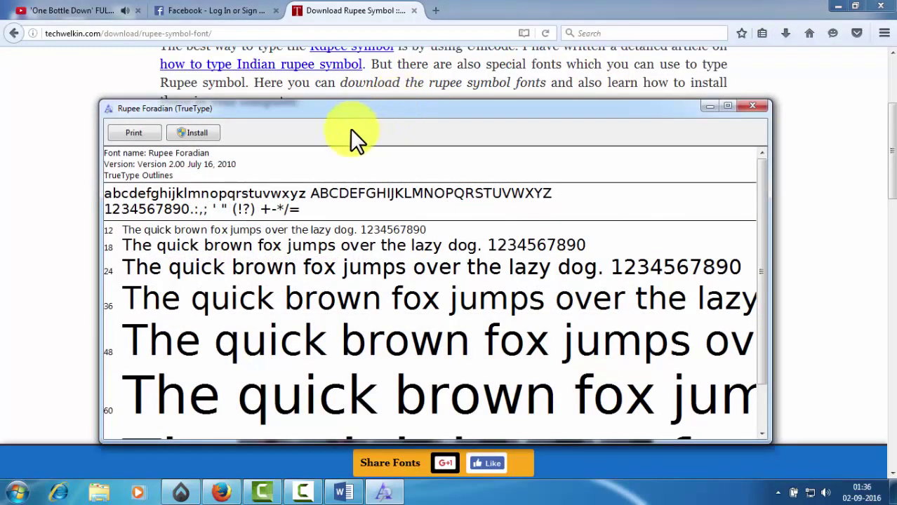
{"action": "left_click", "coordinate": [203, 134]}
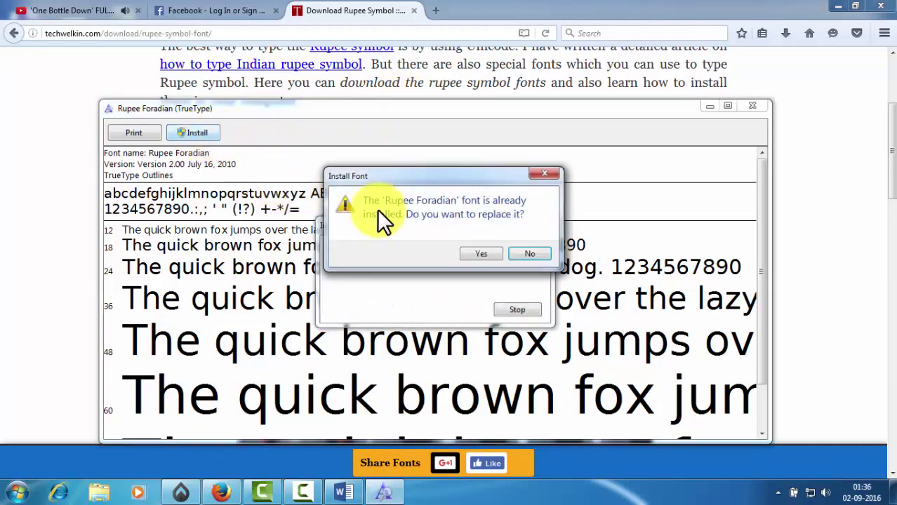
{"action": "left_click", "coordinate": [481, 253]}
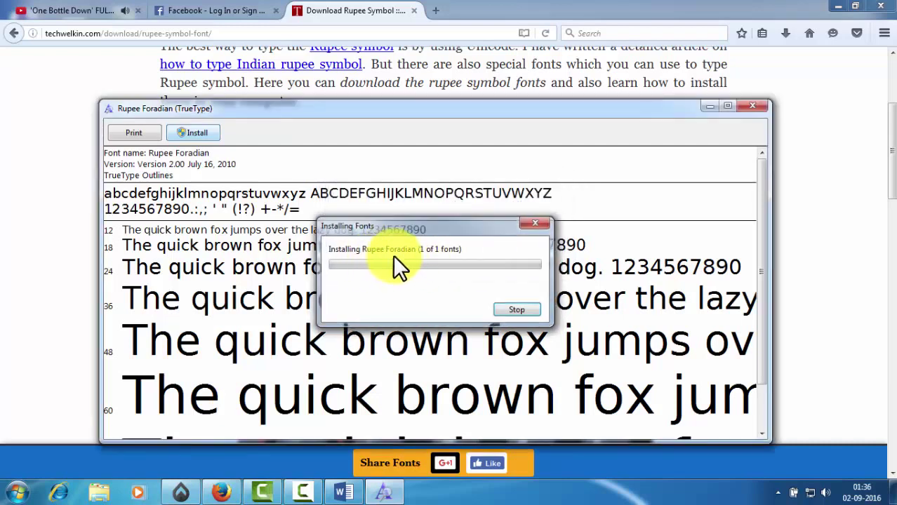
{"action": "left_click", "coordinate": [754, 105]}
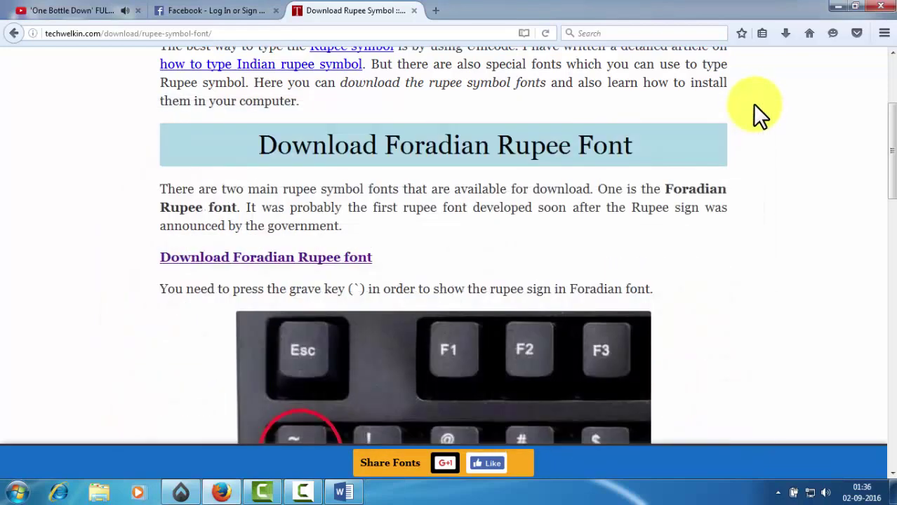
{"action": "left_click", "coordinate": [837, 3]}
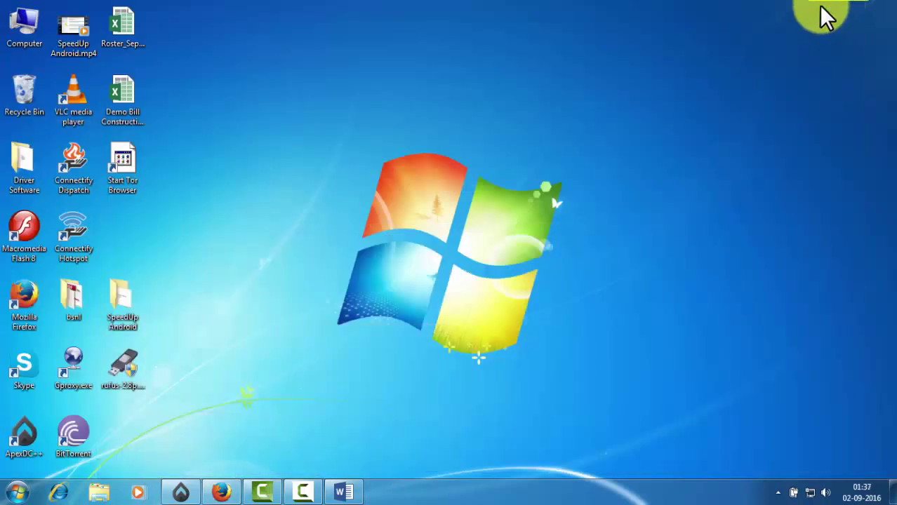
Step: Return to Word, place the caret before Banana's 10 and open the Insert Symbol gallery
{"action": "left_click", "coordinate": [343, 491]}
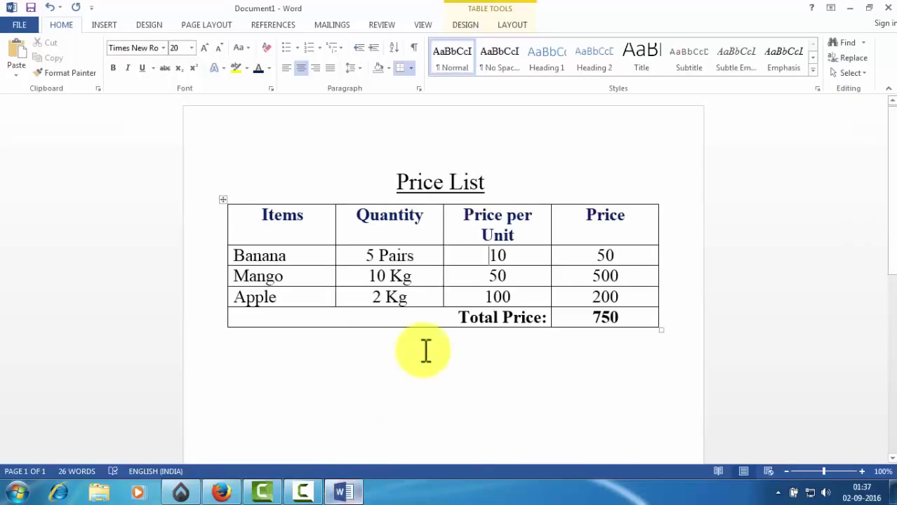
{"action": "left_click", "coordinate": [488, 257]}
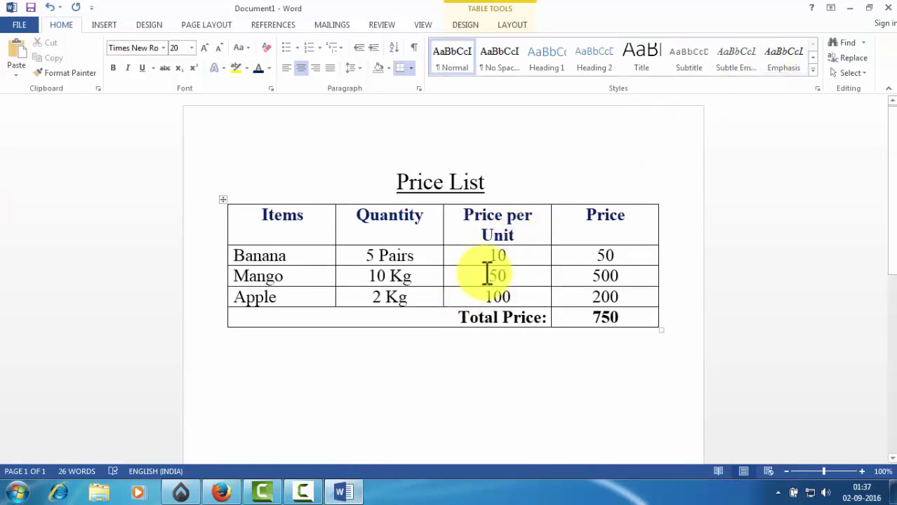
{"action": "left_click", "coordinate": [110, 27]}
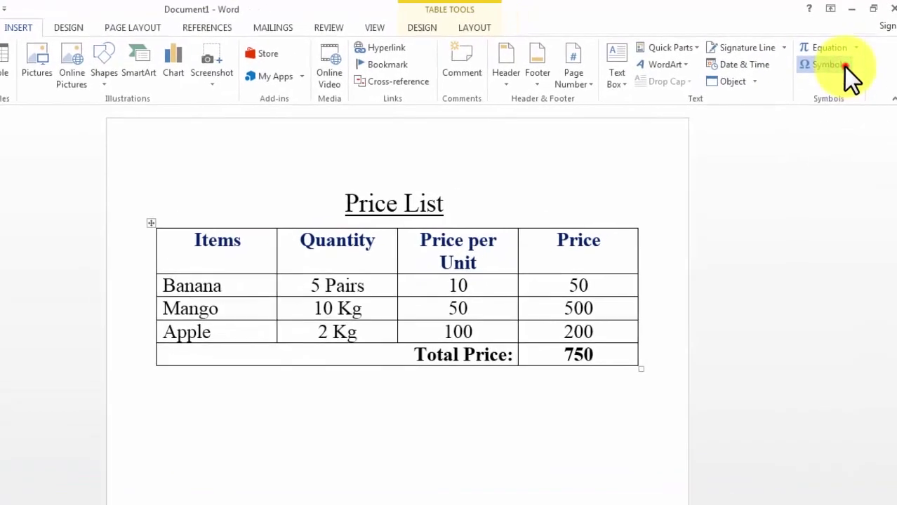
{"action": "left_click", "coordinate": [841, 60]}
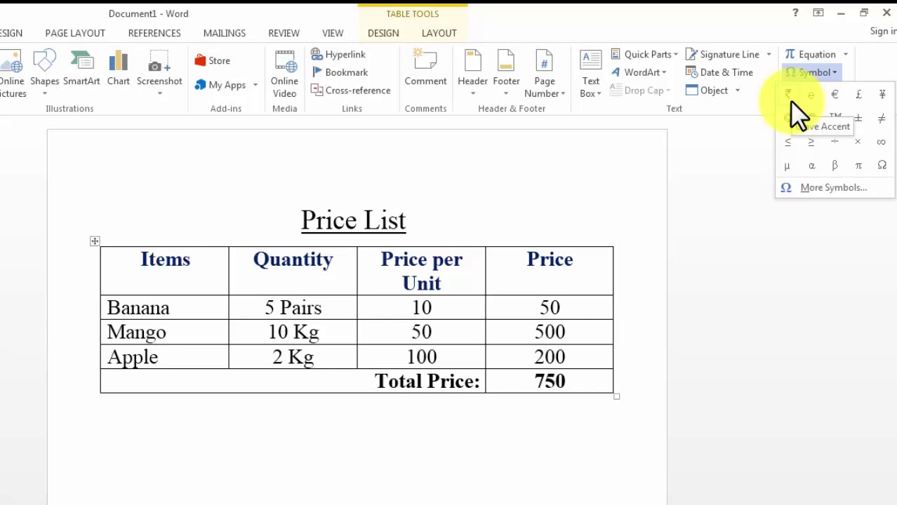
Step: Insert trial rupee signs before the Banana 10 and Mango 50 unit prices
{"action": "left_click", "coordinate": [789, 101]}
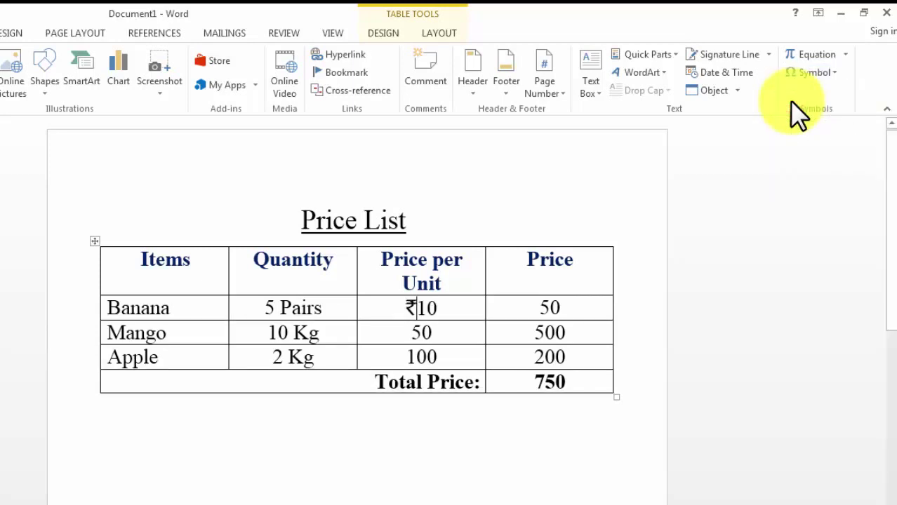
{"action": "left_click", "coordinate": [463, 332]}
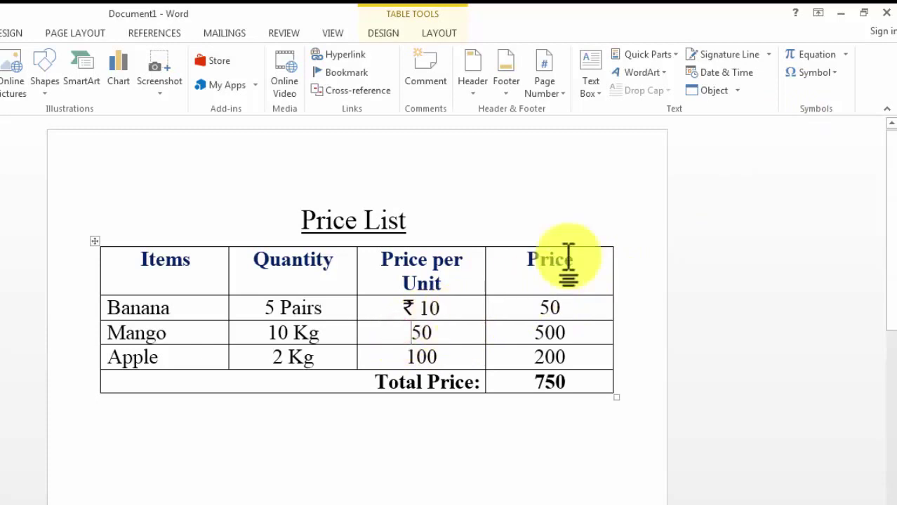
{"action": "left_click", "coordinate": [832, 74]}
{"action": "left_click", "coordinate": [788, 94]}
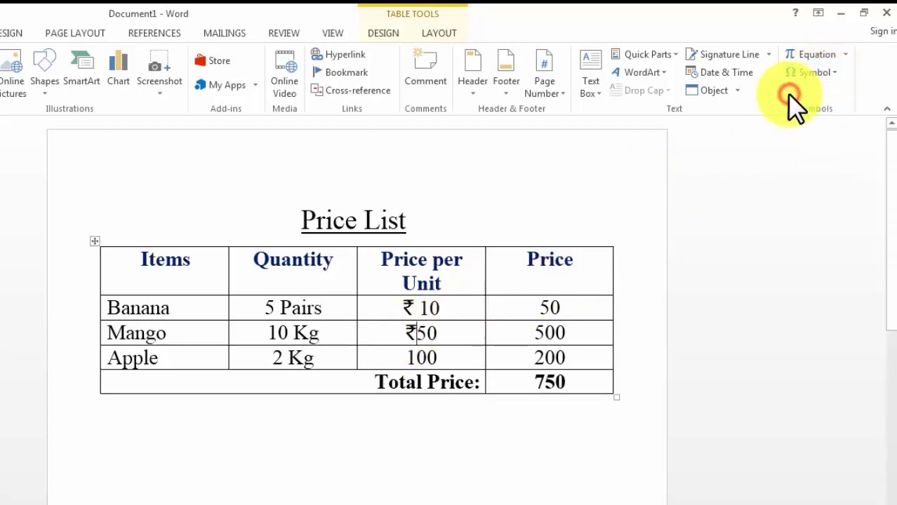
{"action": "left_click", "coordinate": [403, 359]}
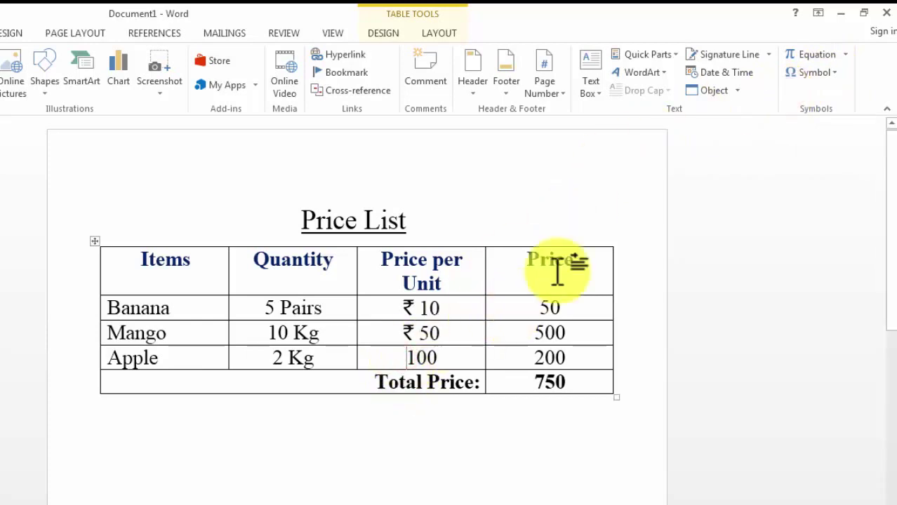
{"action": "left_click", "coordinate": [812, 73]}
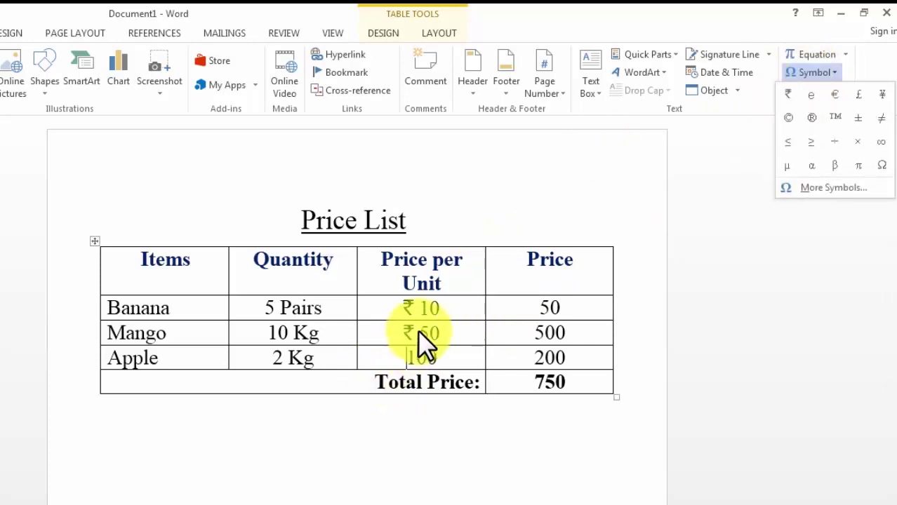
{"action": "left_click", "coordinate": [417, 331]}
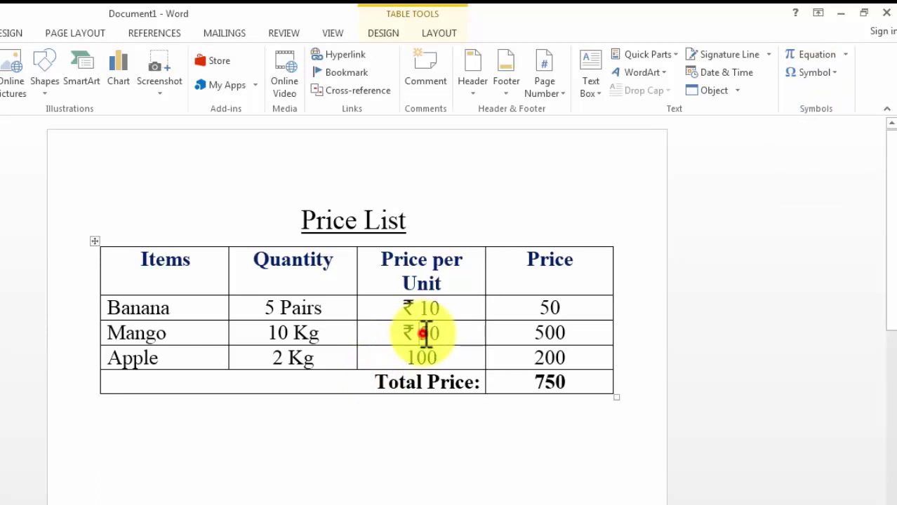
Step: Delete both trial rupee signs and open Symbol > More Symbols
{"action": "key", "text": "BackSpace"}
{"action": "key", "text": "BackSpace"}
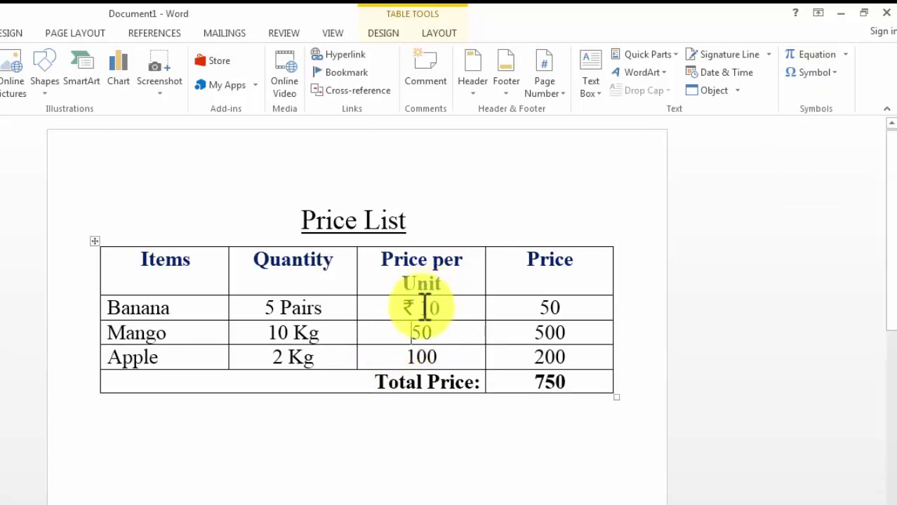
{"action": "left_click", "coordinate": [424, 307]}
{"action": "key", "text": "BackSpace"}
{"action": "key", "text": "BackSpace"}
{"action": "key", "text": "BackSpace"}
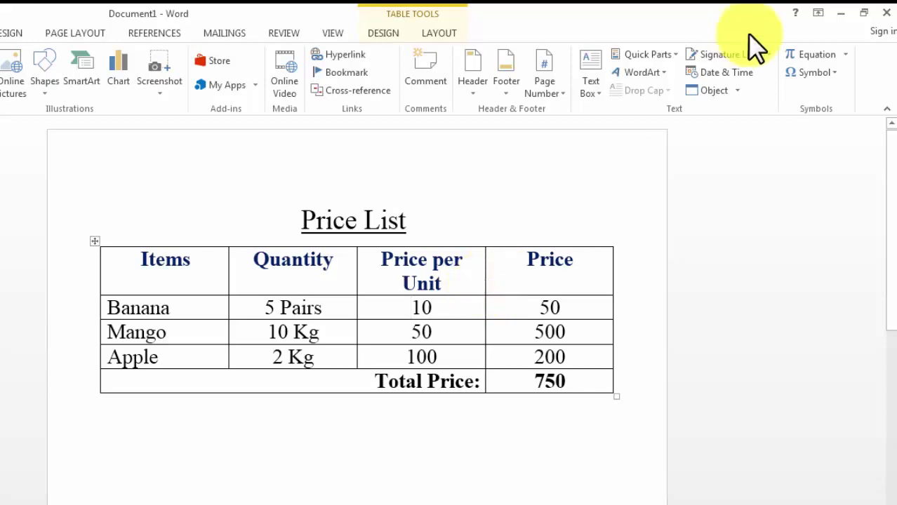
{"action": "left_click", "coordinate": [803, 72]}
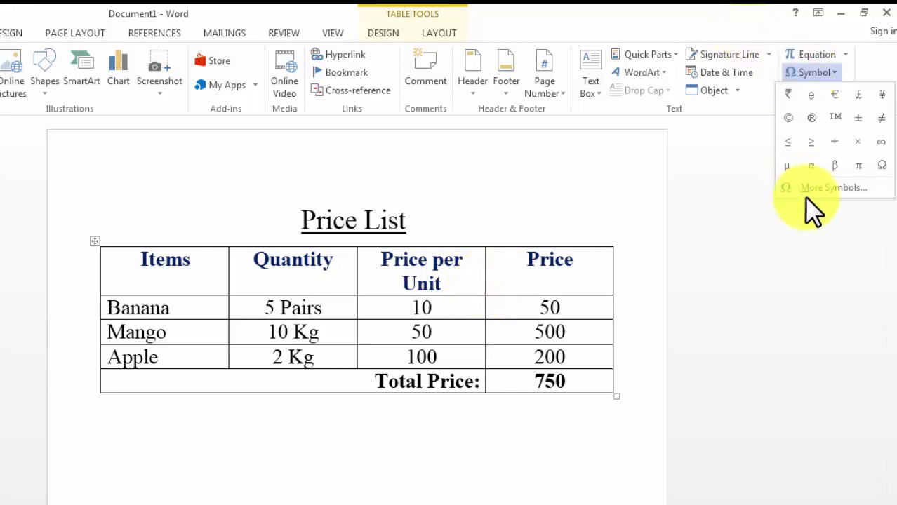
{"action": "left_click", "coordinate": [816, 186]}
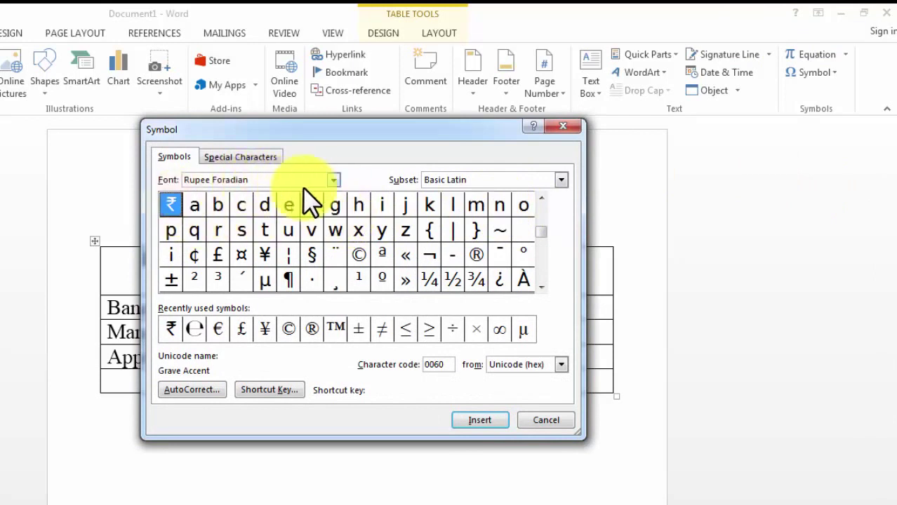
Step: Set the Symbol dialog font to Rupee Foradian and insert ₹ before Banana's 10
{"action": "left_click", "coordinate": [329, 185]}
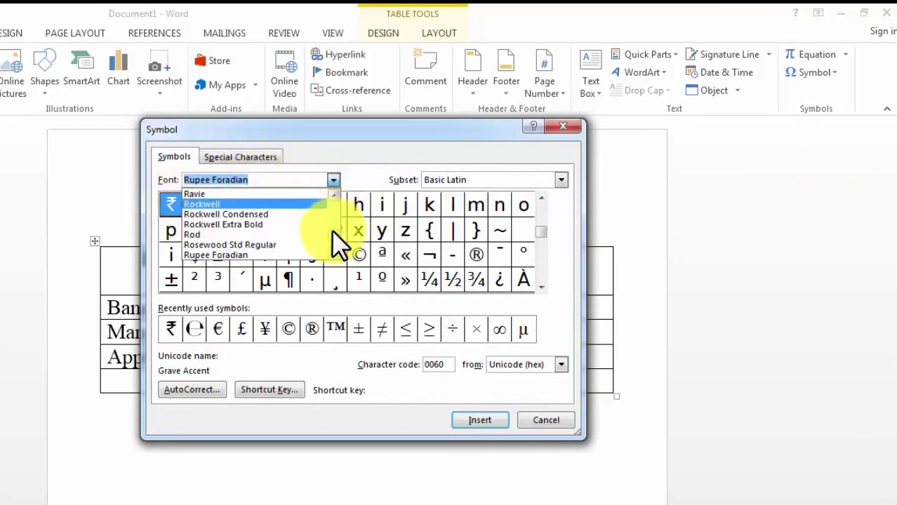
{"action": "left_click_drag", "start_coordinate": [331, 230], "coordinate": [330, 181]}
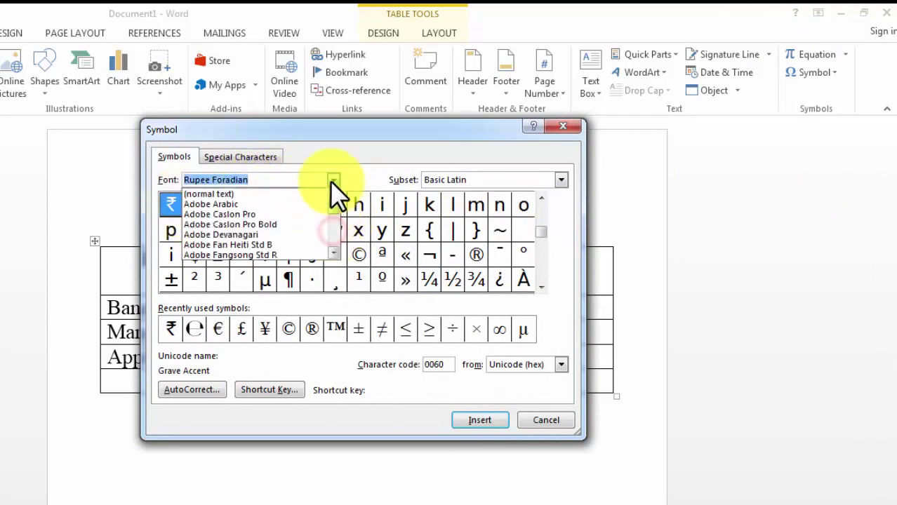
{"action": "left_click", "coordinate": [283, 195]}
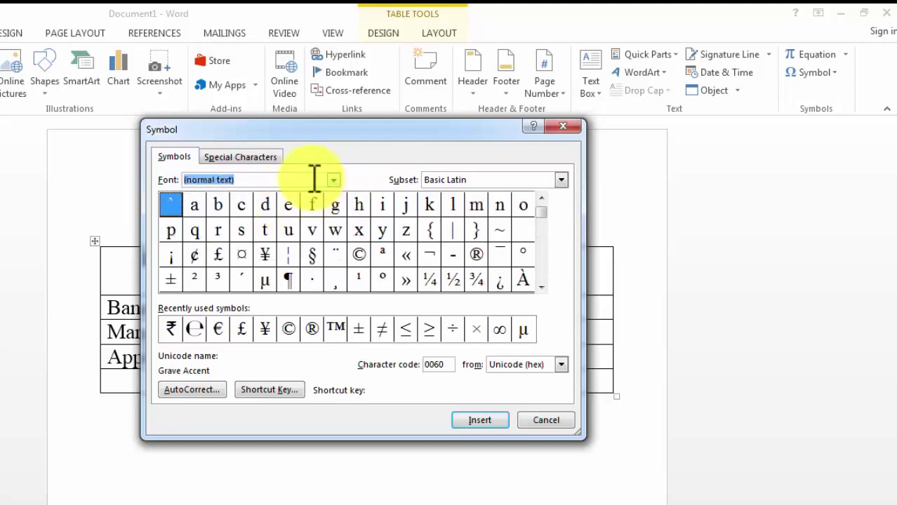
{"action": "left_click", "coordinate": [311, 179]}
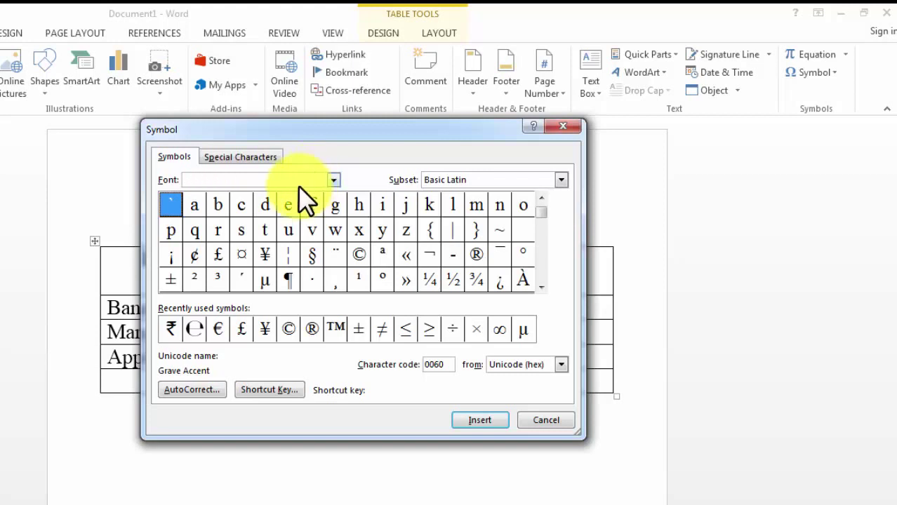
{"action": "left_click", "coordinate": [334, 180]}
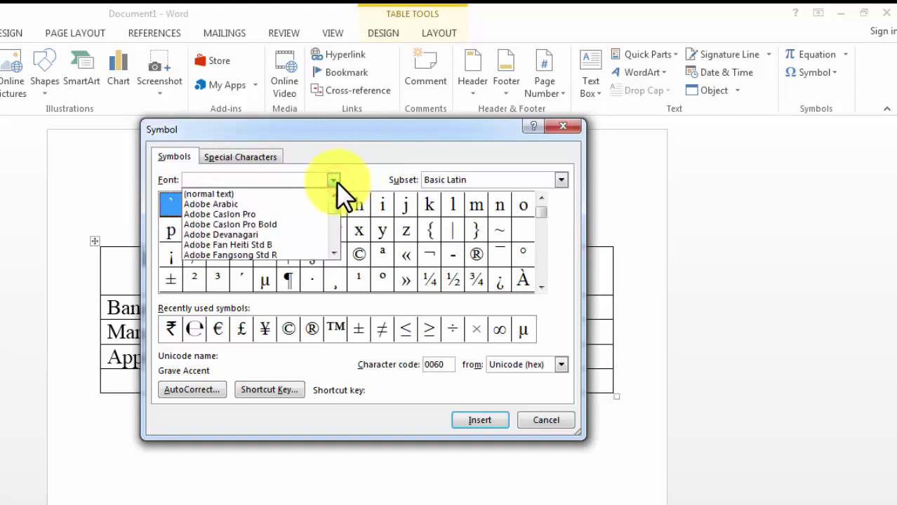
{"action": "type", "text": "ru"}
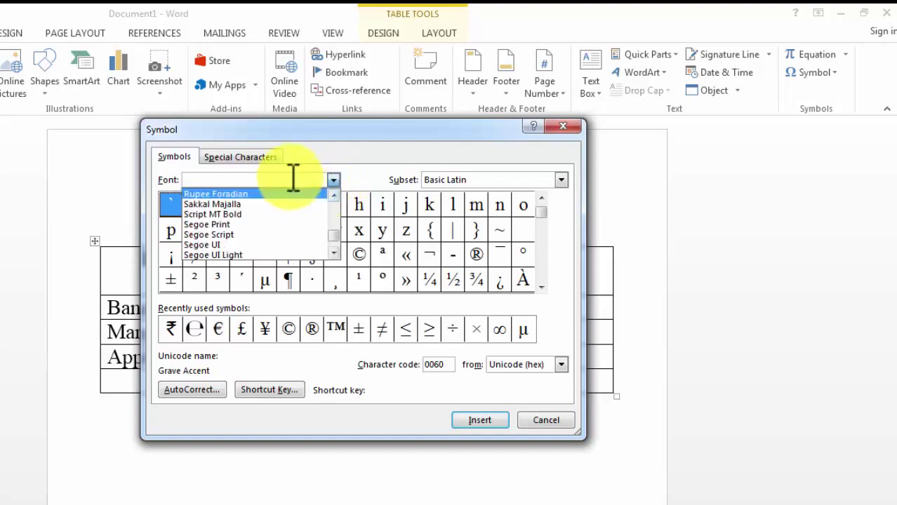
{"action": "left_click", "coordinate": [265, 195]}
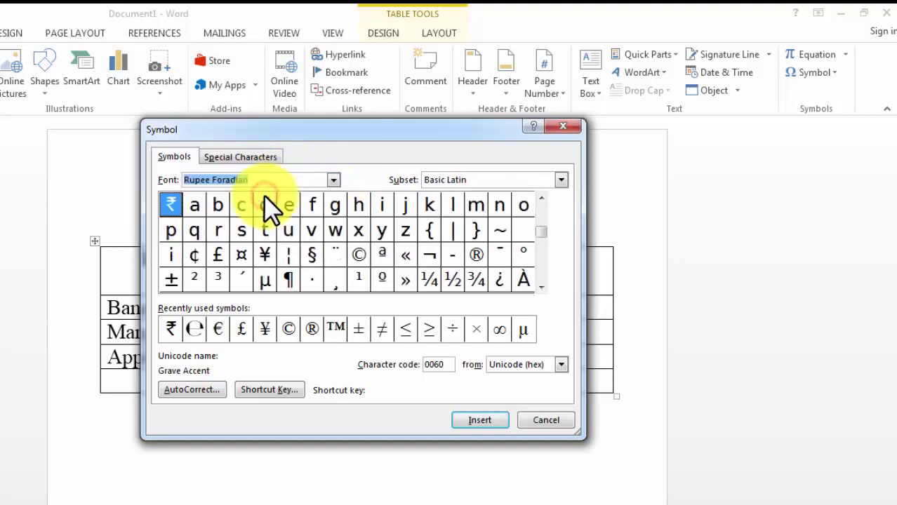
{"action": "left_click", "coordinate": [173, 208]}
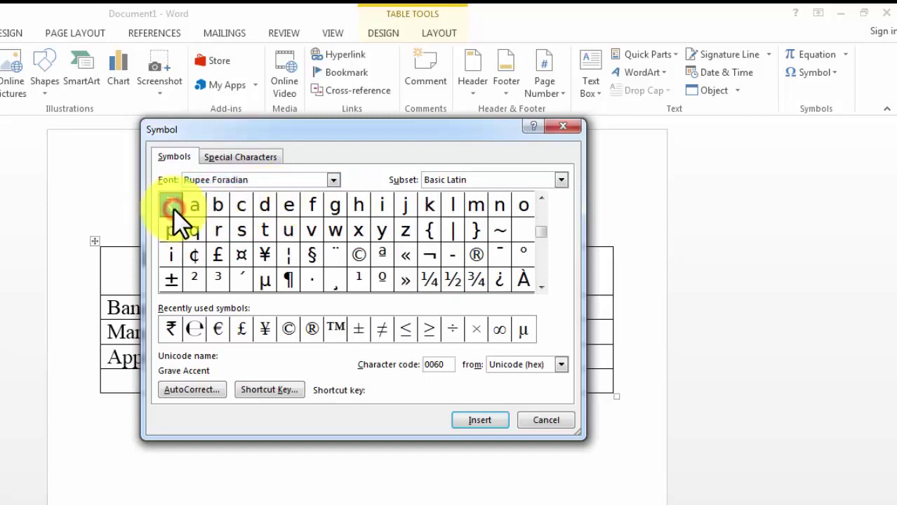
{"action": "left_click", "coordinate": [481, 418]}
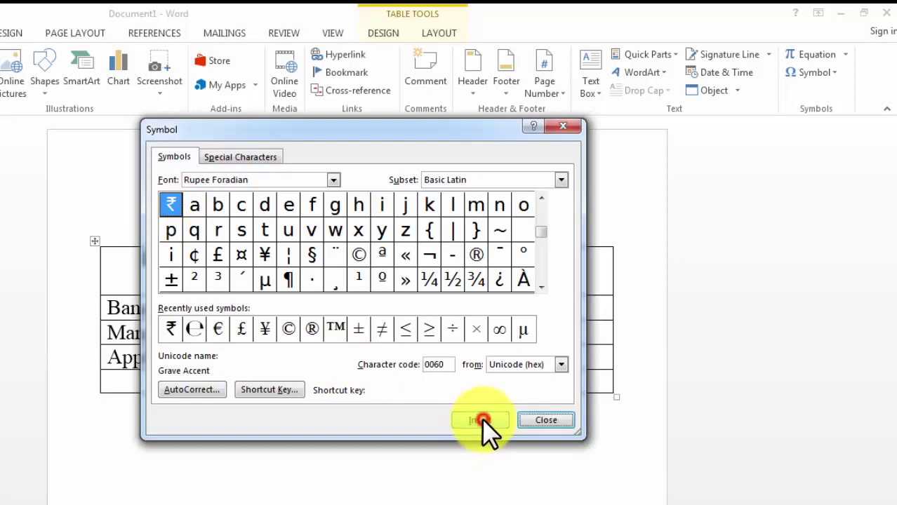
{"action": "left_click", "coordinate": [532, 420]}
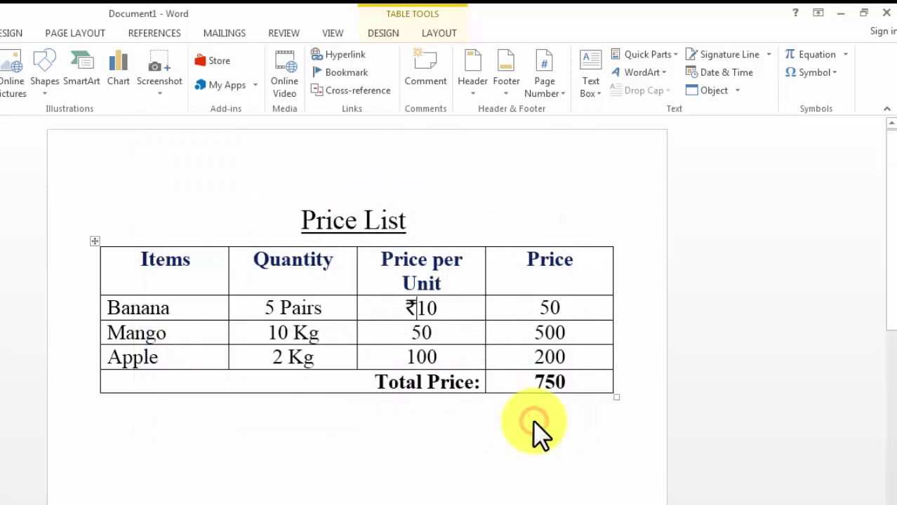
Step: Insert ₹ before the Mango 50 and Apple 100 unit prices
{"action": "left_click", "coordinate": [408, 331]}
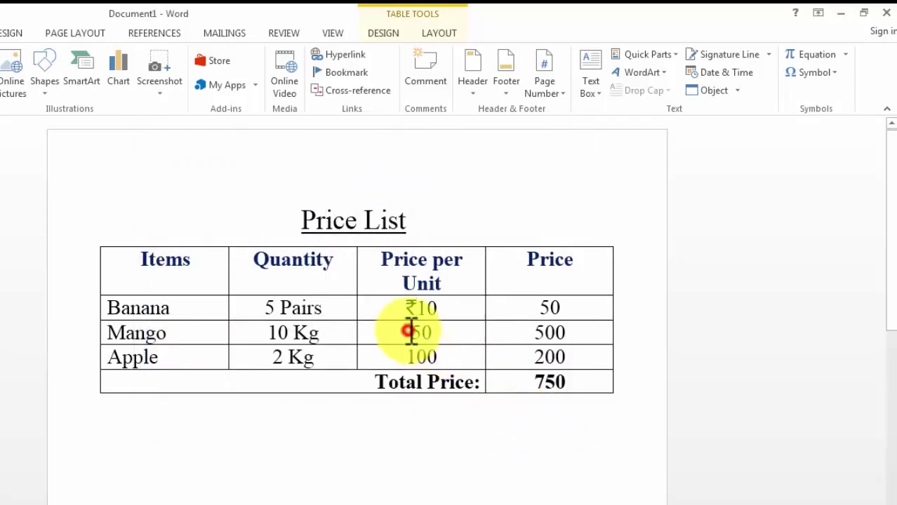
{"action": "left_click", "coordinate": [830, 73]}
{"action": "left_click", "coordinate": [788, 96]}
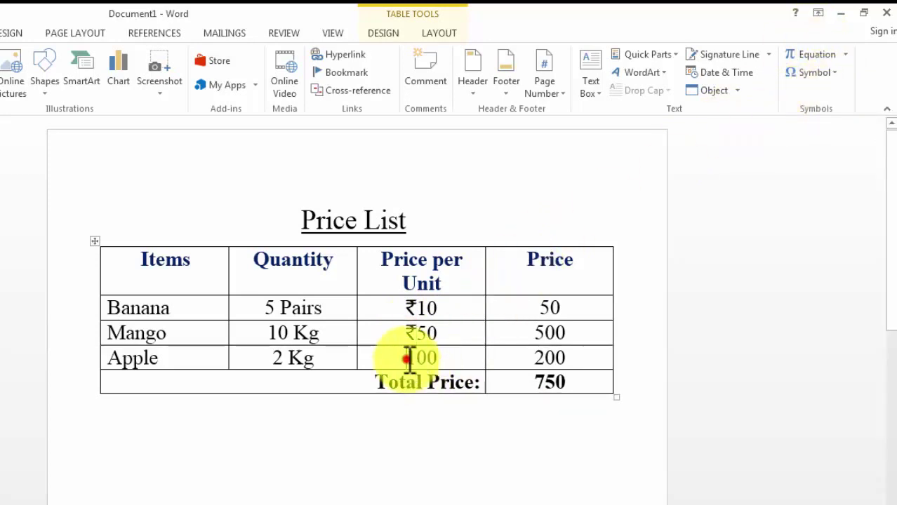
{"action": "left_click", "coordinate": [407, 357]}
{"action": "left_click", "coordinate": [826, 70]}
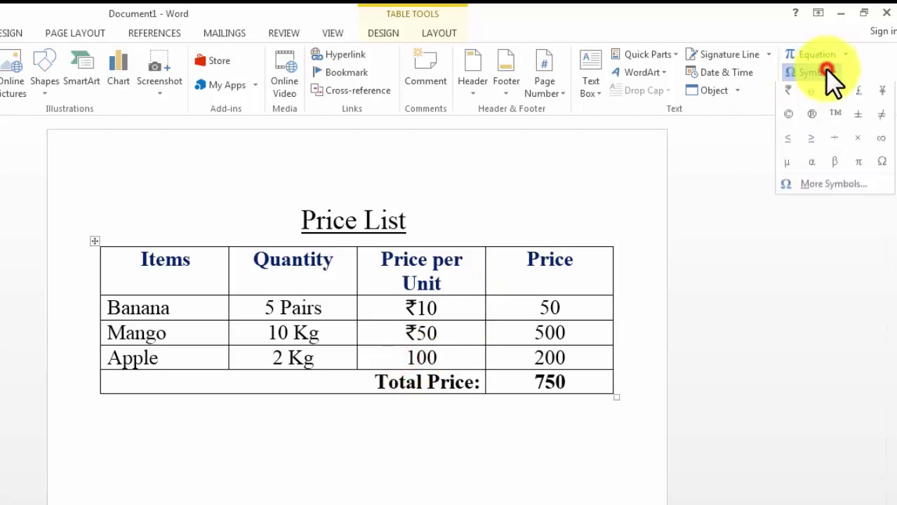
{"action": "left_click", "coordinate": [788, 96]}
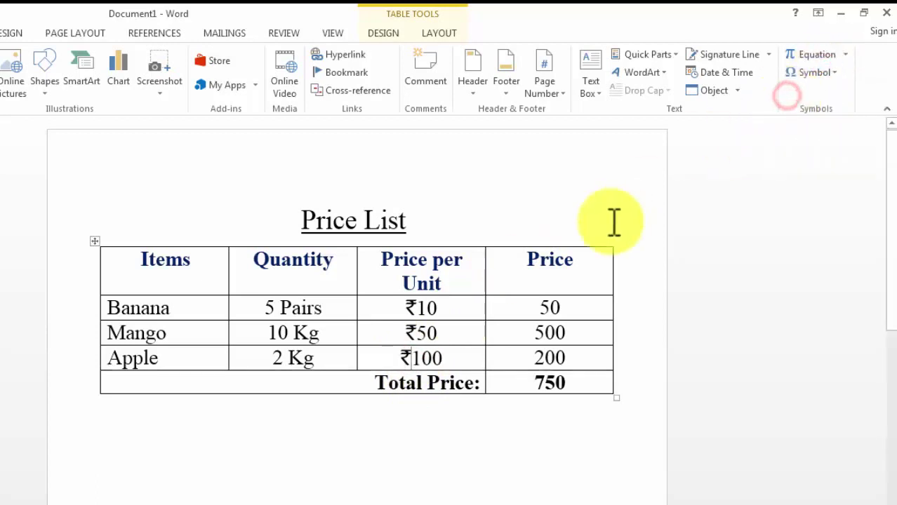
Step: Insert ₹ before the Price values 50, 500, 200 and the 750 total
{"action": "left_click", "coordinate": [538, 303]}
{"action": "left_click", "coordinate": [818, 71]}
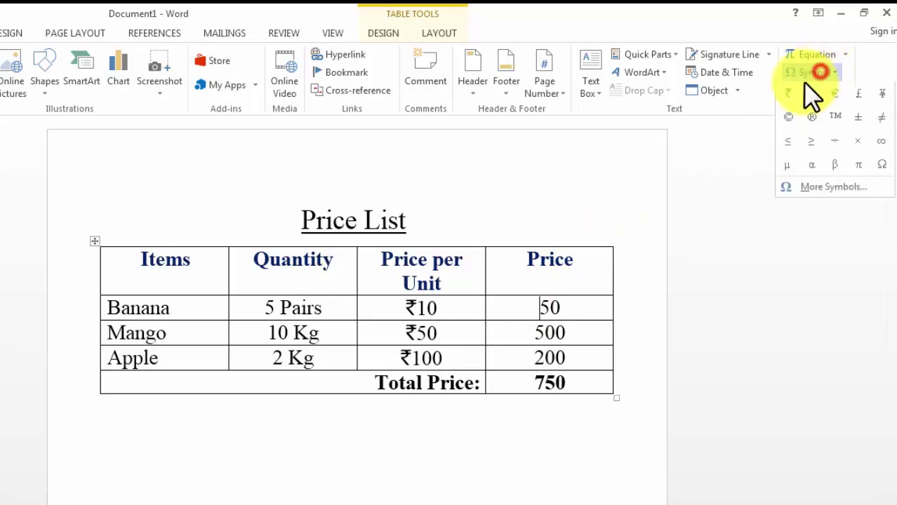
{"action": "left_click", "coordinate": [786, 96]}
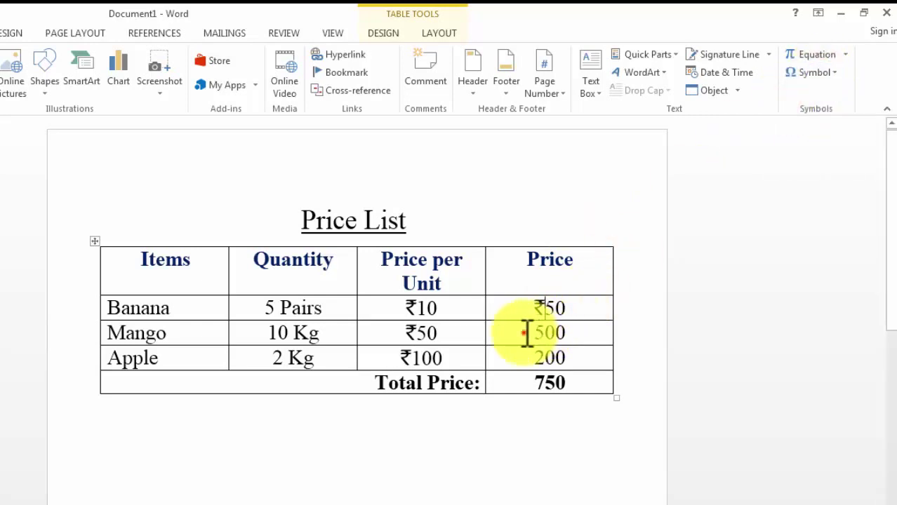
{"action": "left_click", "coordinate": [524, 332]}
{"action": "left_click", "coordinate": [818, 71]}
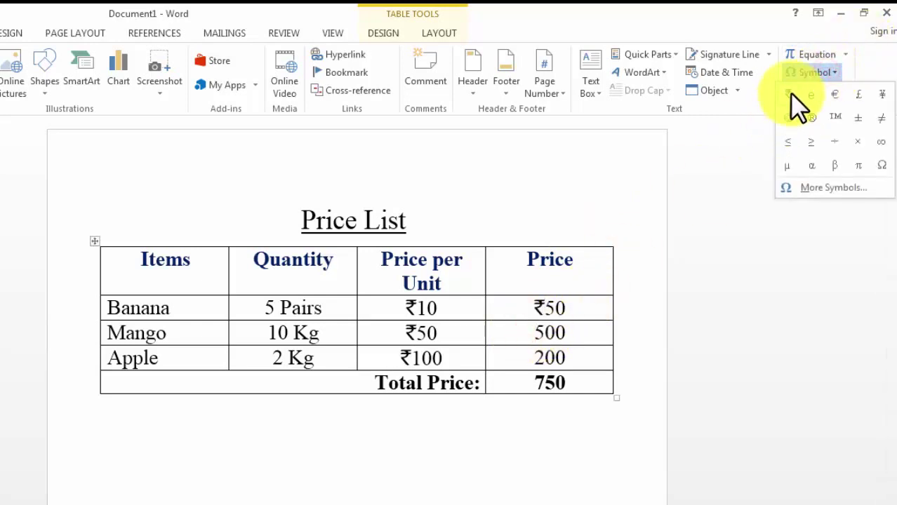
{"action": "left_click", "coordinate": [789, 94]}
{"action": "left_click", "coordinate": [536, 358]}
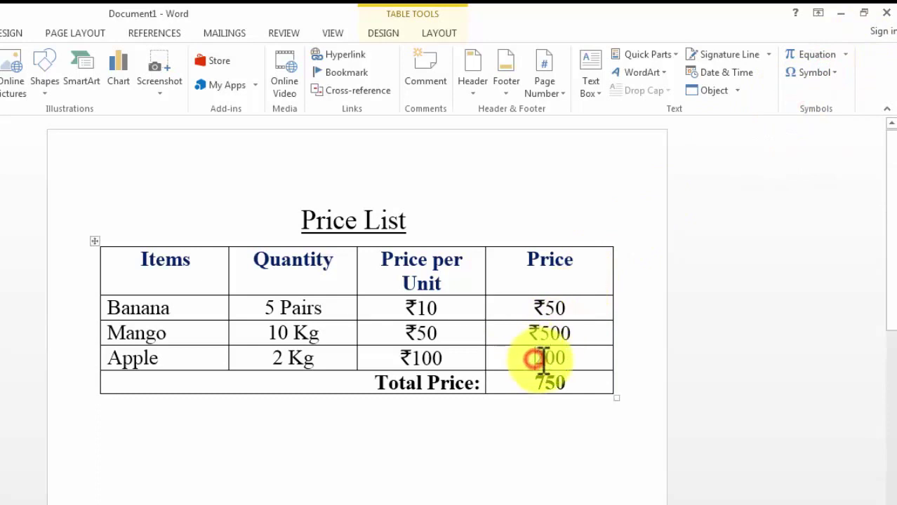
{"action": "left_click", "coordinate": [818, 73]}
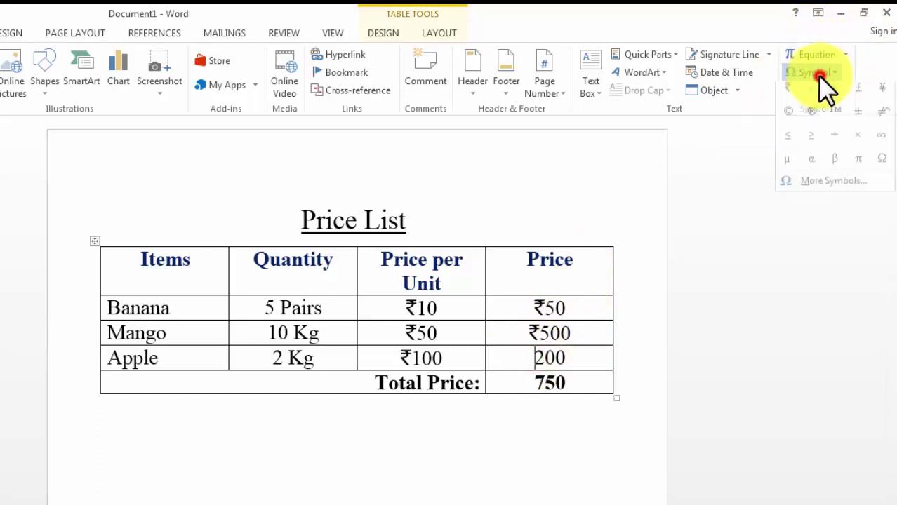
{"action": "left_click", "coordinate": [787, 96]}
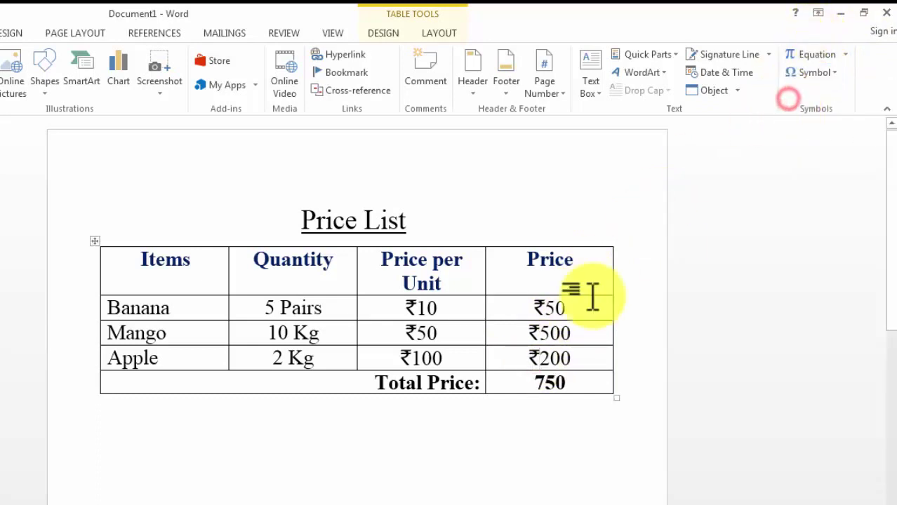
{"action": "left_click", "coordinate": [533, 379]}
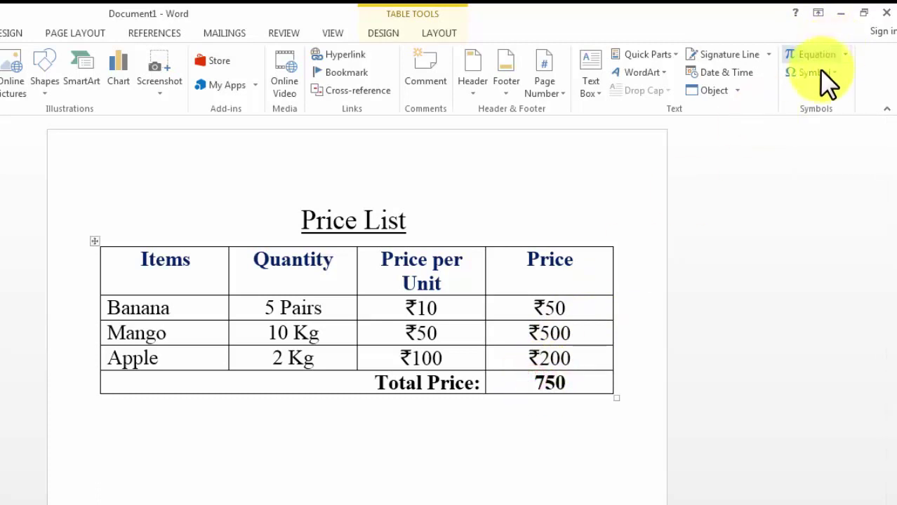
{"action": "left_click", "coordinate": [819, 70]}
{"action": "left_click", "coordinate": [788, 97]}
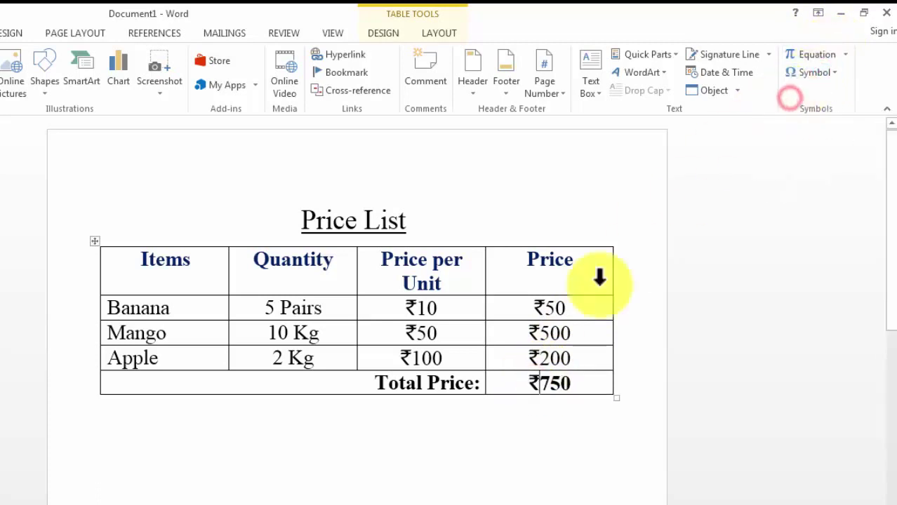
{"action": "left_click", "coordinate": [532, 417]}
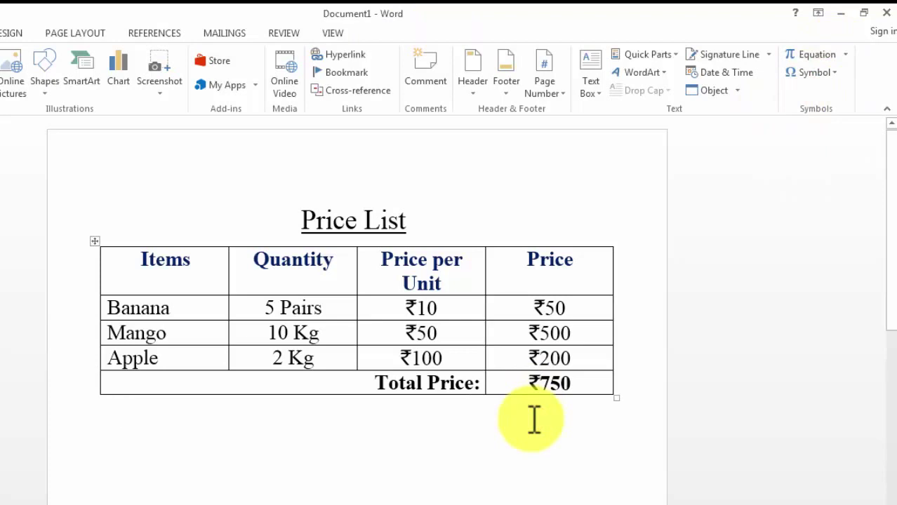
Step: Add a space after every ₹ in the total, Price and Price per Unit cells
{"action": "left_click", "coordinate": [538, 382]}
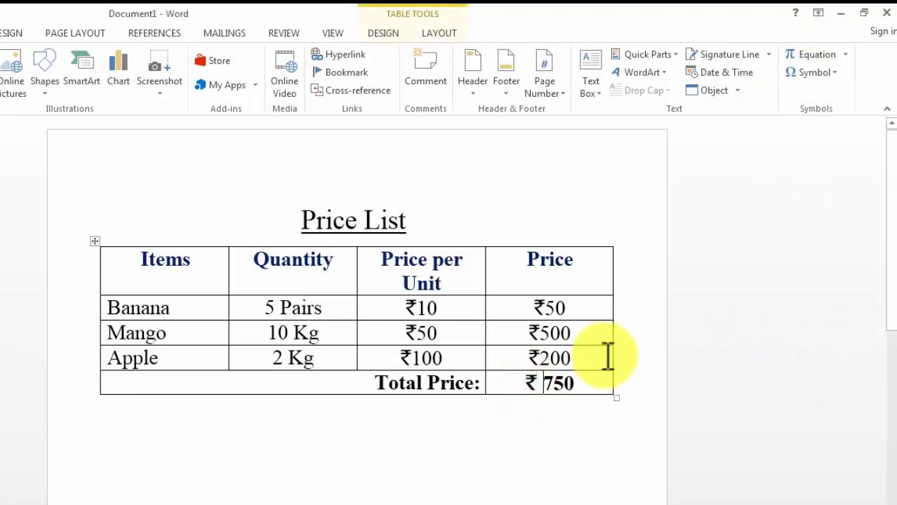
{"action": "left_click", "coordinate": [539, 359]}
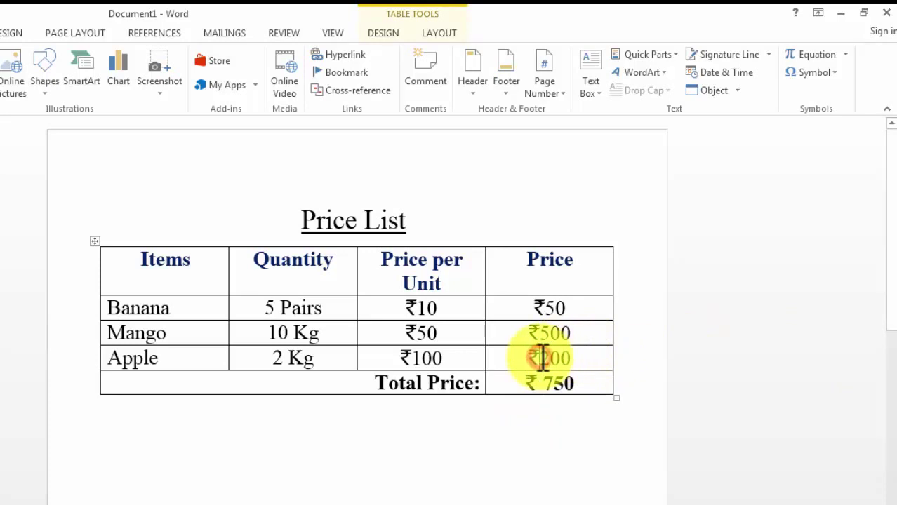
{"action": "left_click", "coordinate": [544, 331]}
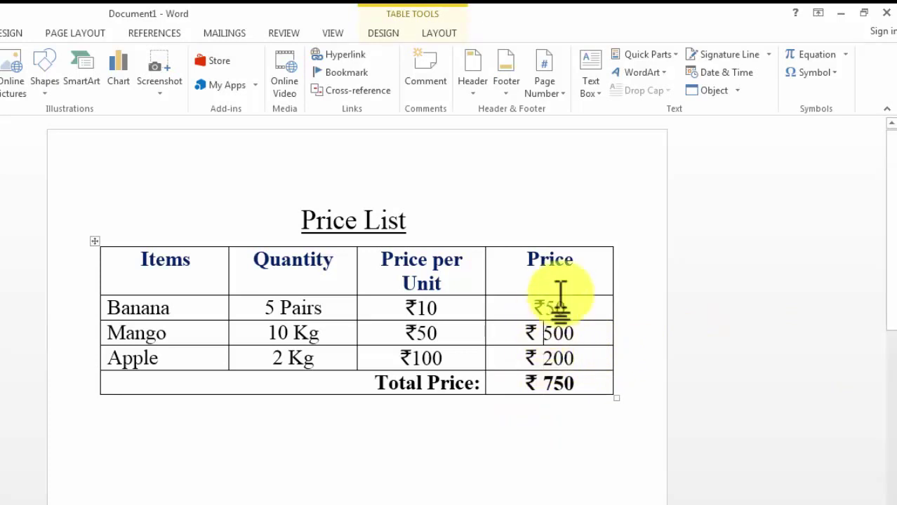
{"action": "left_click", "coordinate": [548, 307]}
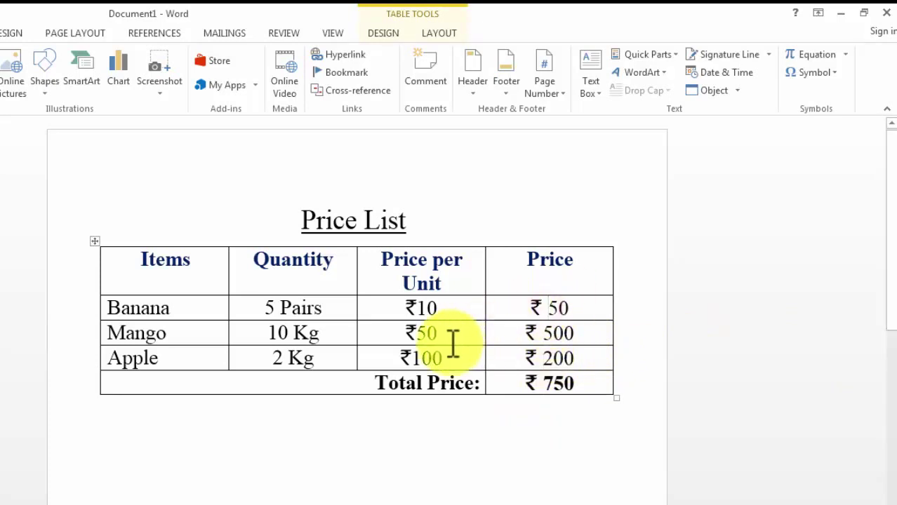
{"action": "left_click", "coordinate": [415, 357]}
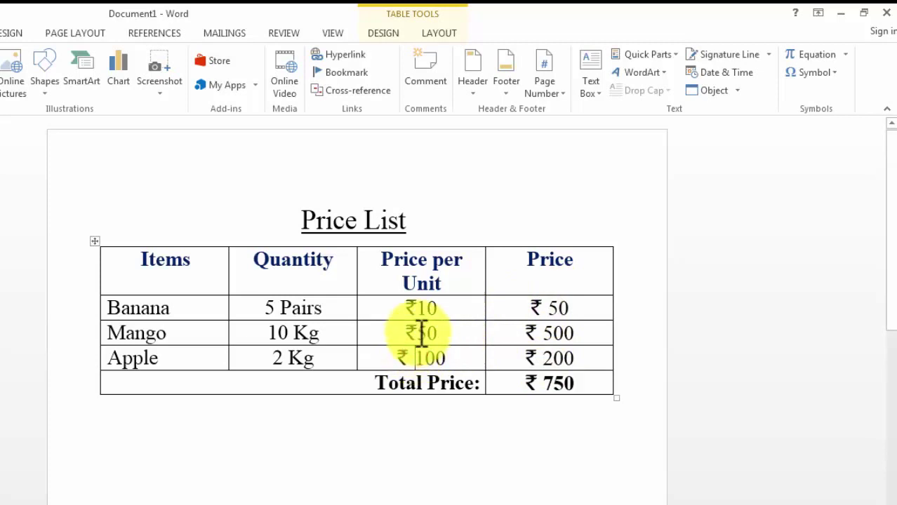
{"action": "left_click", "coordinate": [419, 332]}
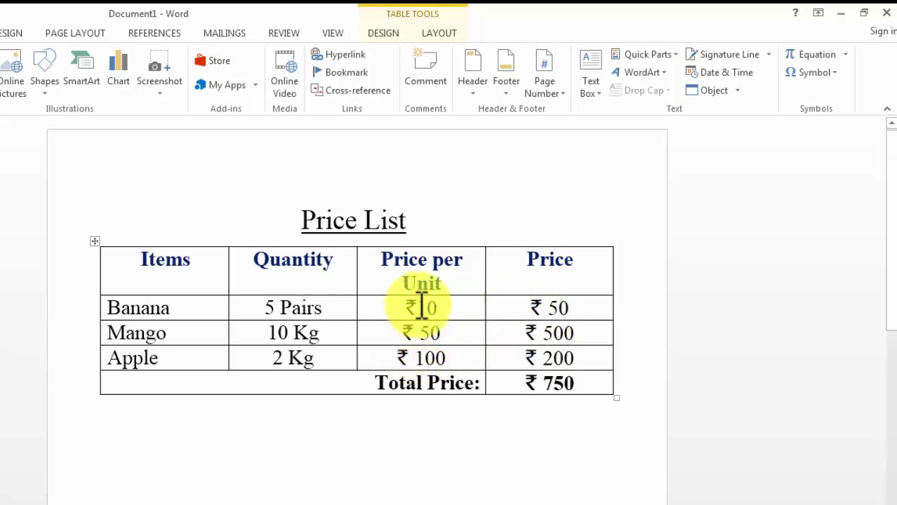
{"action": "left_click", "coordinate": [418, 307]}
{"action": "left_click", "coordinate": [451, 356]}
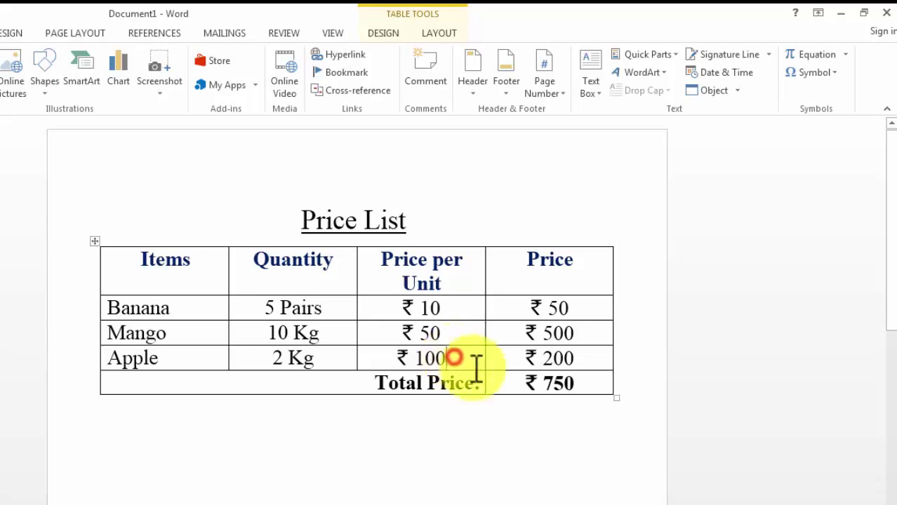
{"action": "left_click", "coordinate": [519, 398]}
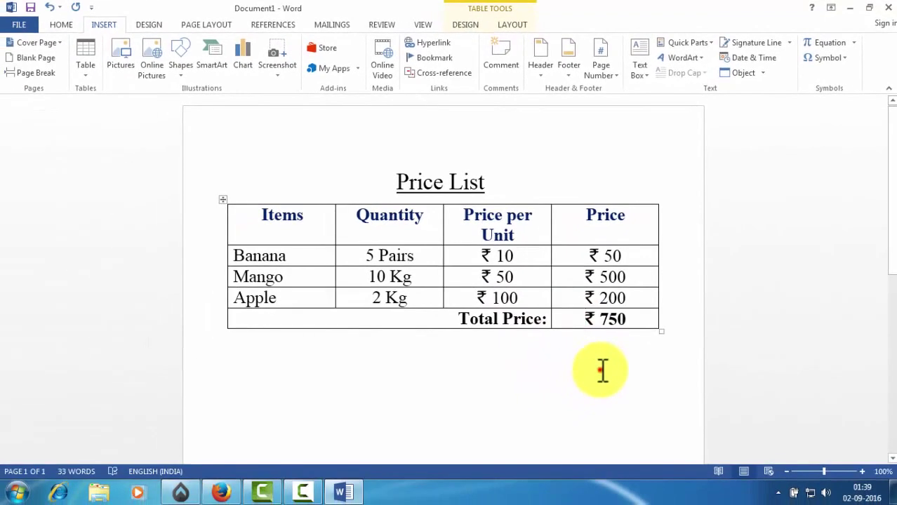
Step: Use Save As to store the document on the Desktop as Price List.docx, then return to it
{"action": "left_click", "coordinate": [601, 369]}
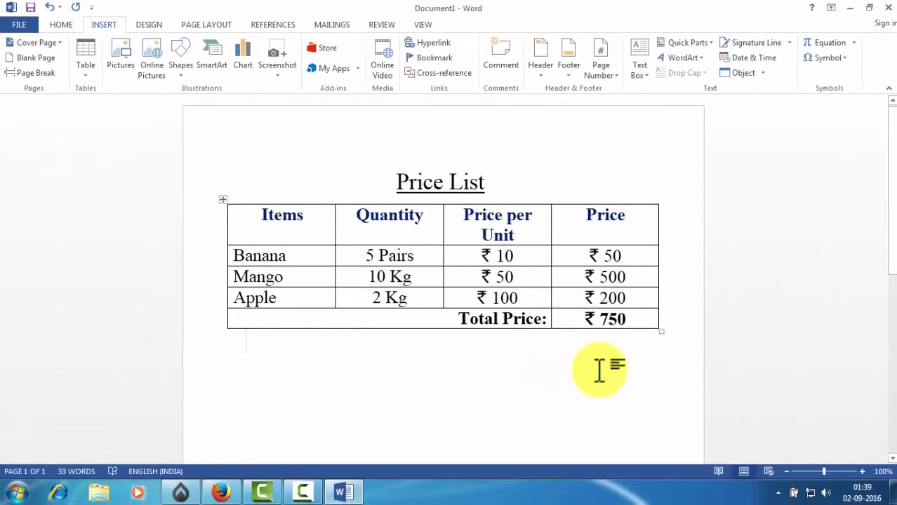
{"action": "left_click", "coordinate": [274, 160]}
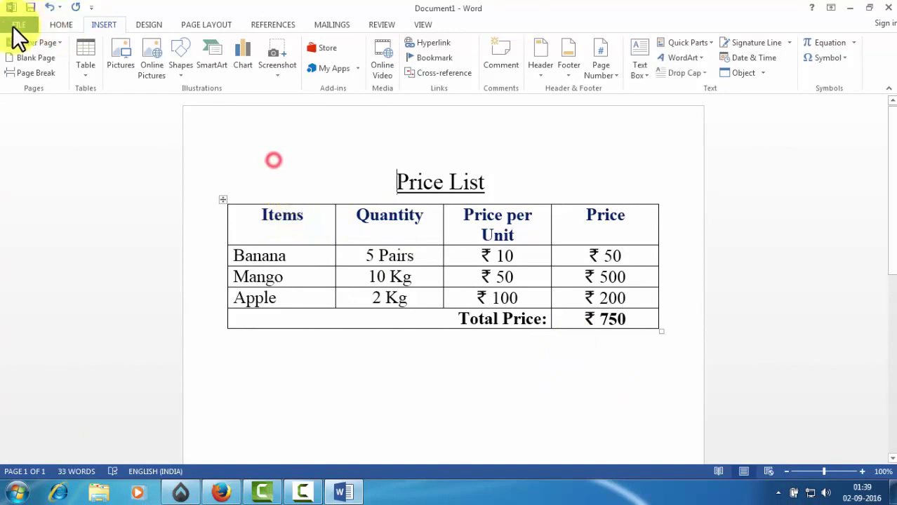
{"action": "left_click", "coordinate": [15, 24]}
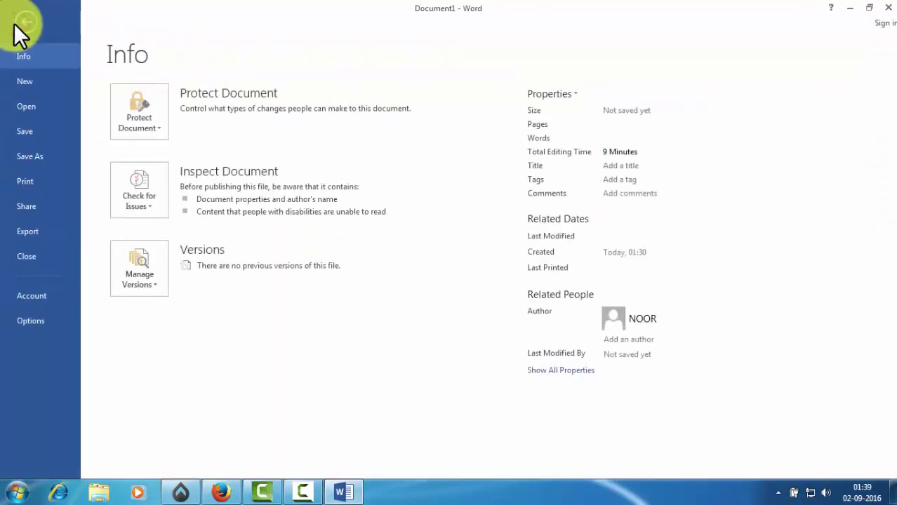
{"action": "left_click", "coordinate": [38, 157]}
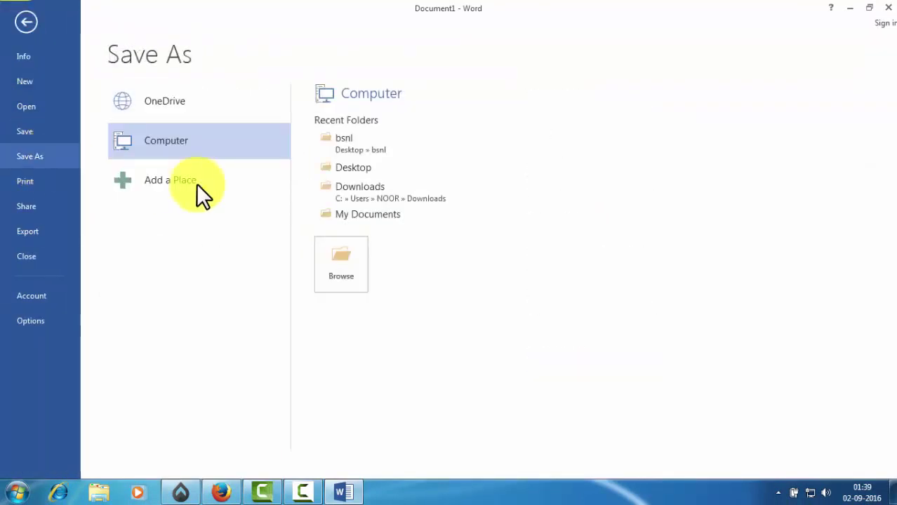
{"action": "left_click", "coordinate": [322, 170]}
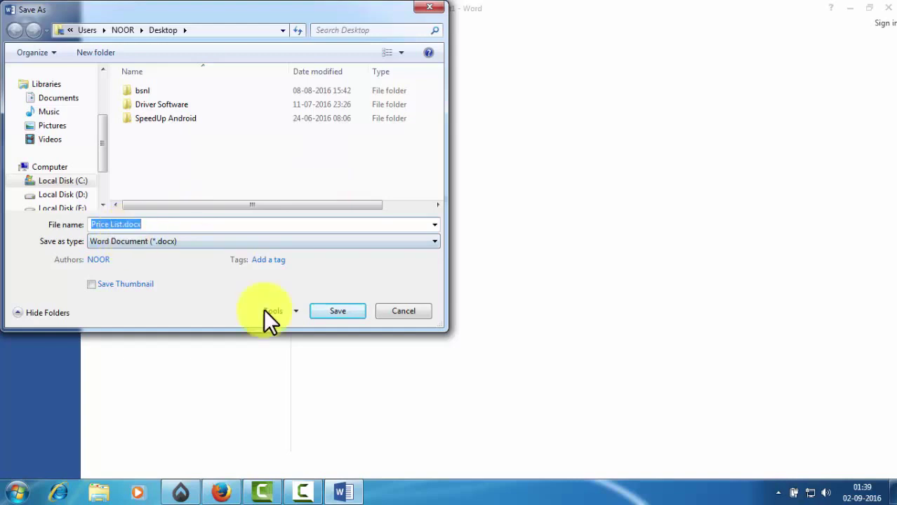
{"action": "left_click", "coordinate": [319, 308]}
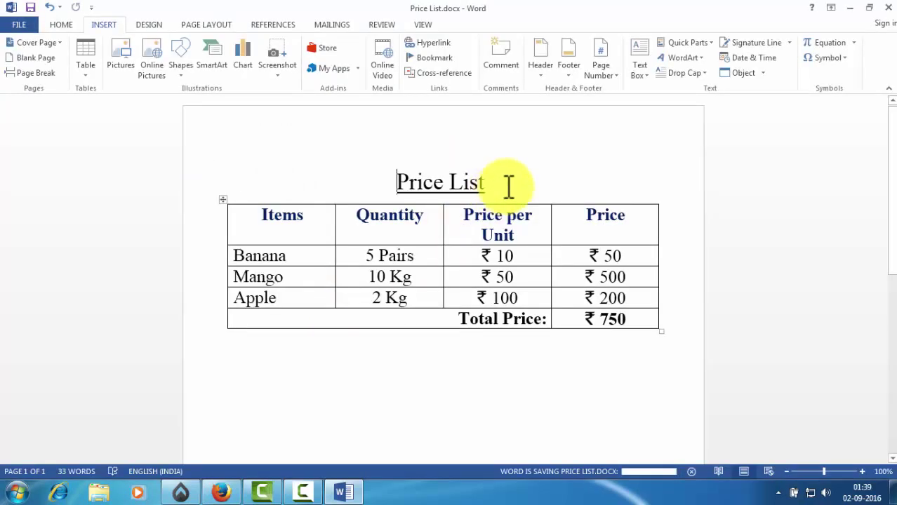
{"action": "left_click", "coordinate": [506, 186]}
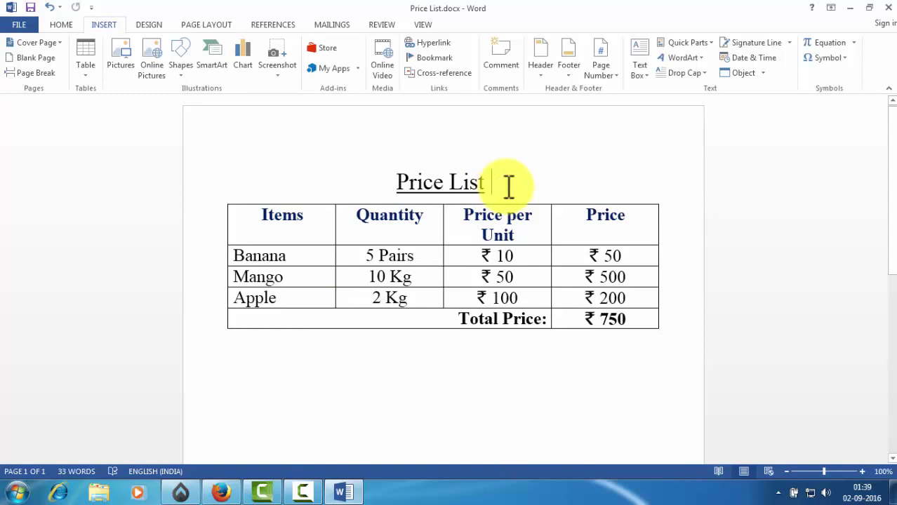